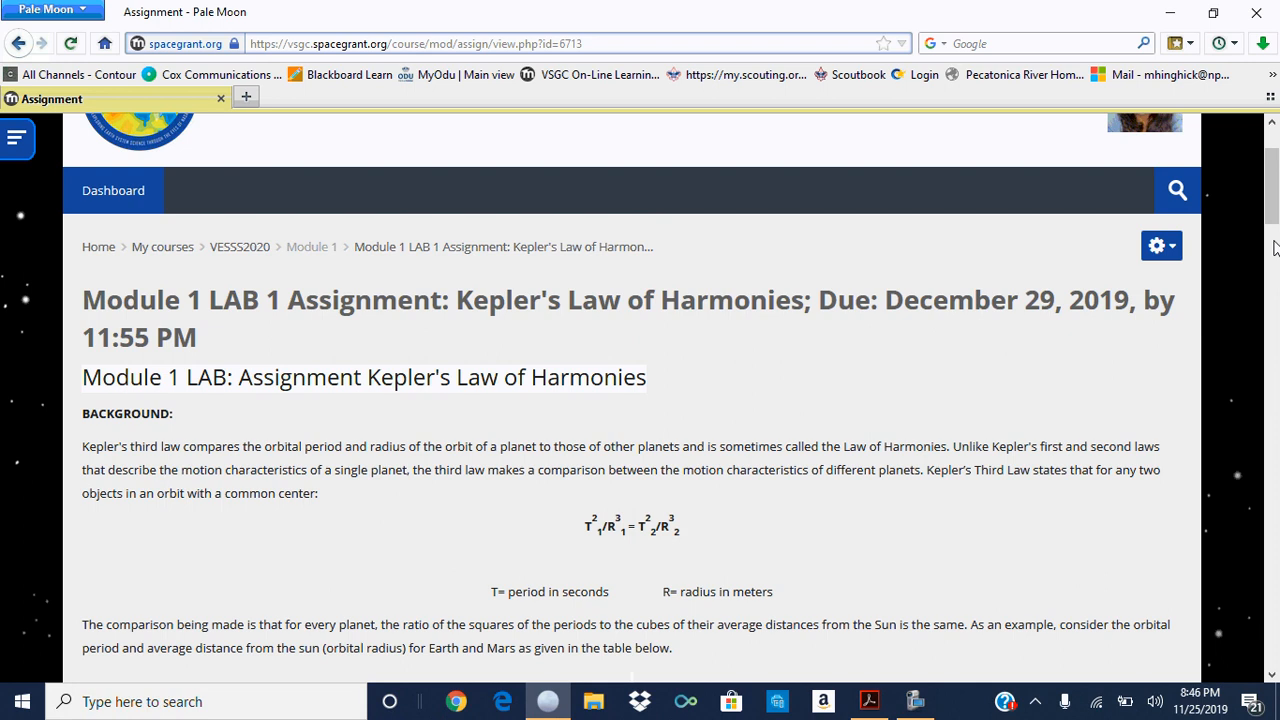
Review the unit conversions in Part I of the assignment and open the attached Kepler data sheet 2020.xlsx in Microsoft Excel
left_click_drag(1274, 205, 1276, 530)
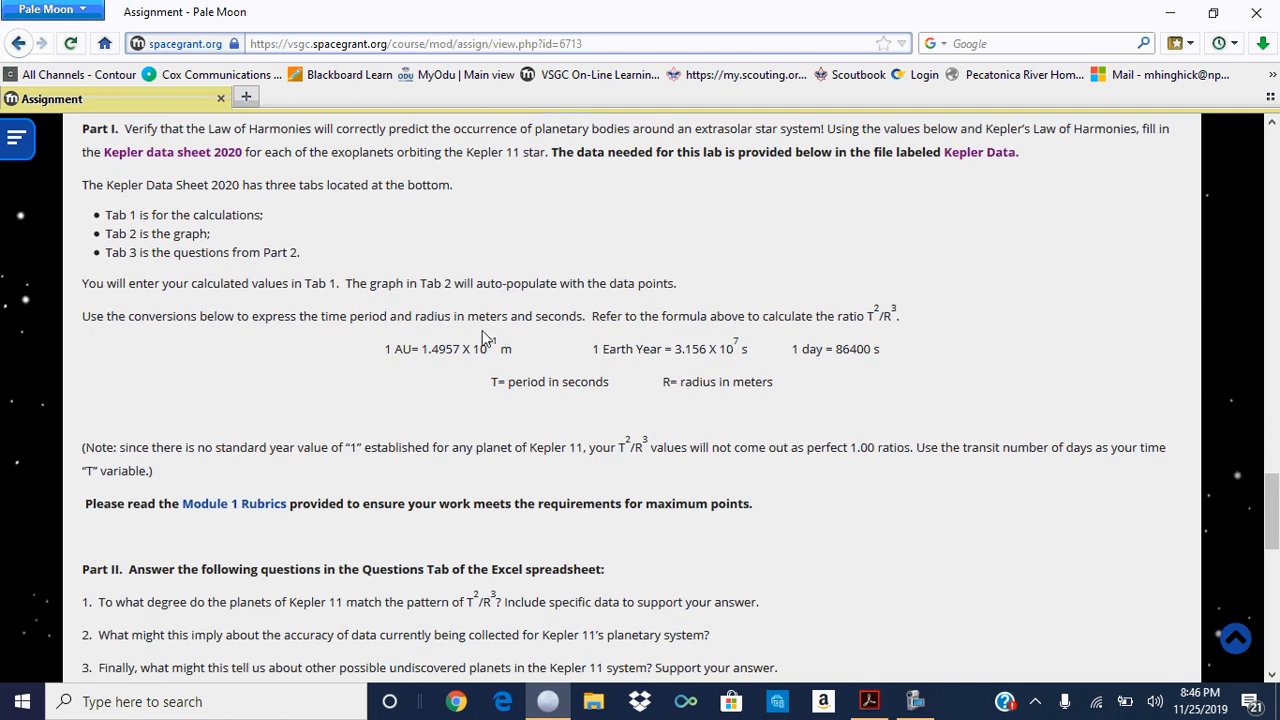
left_click_drag(368, 349, 903, 349)
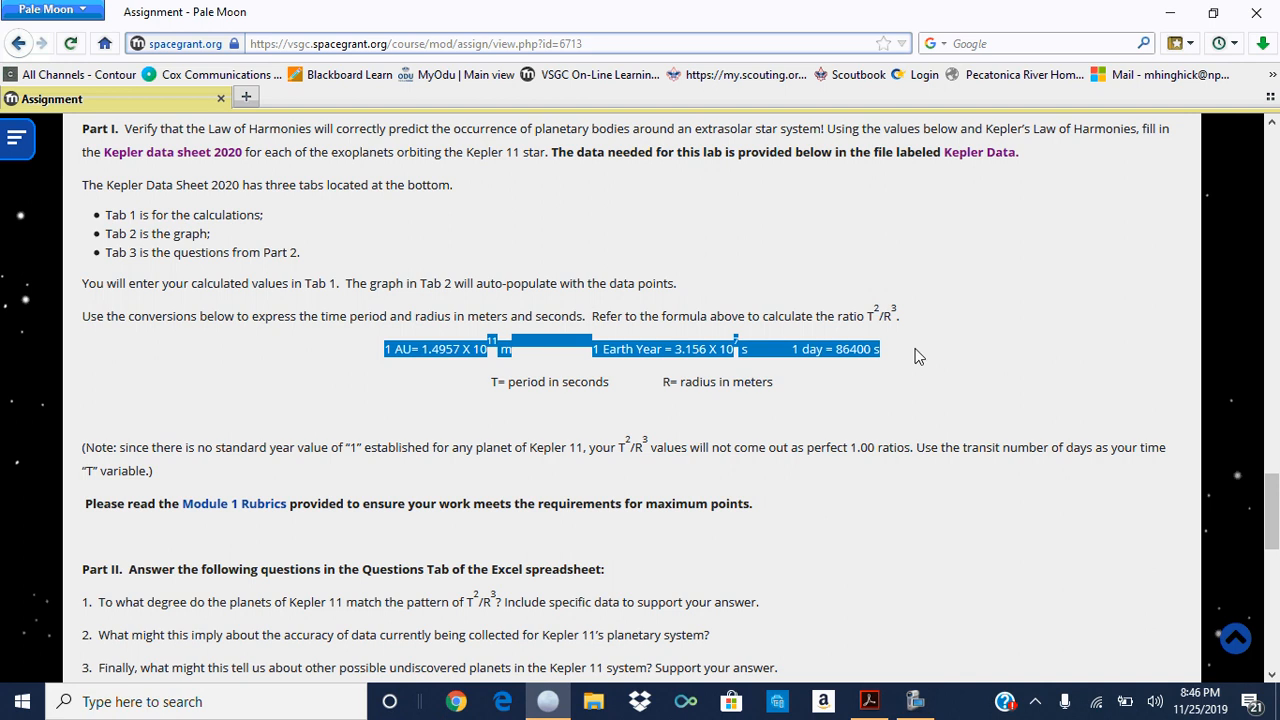
left_click(918, 357)
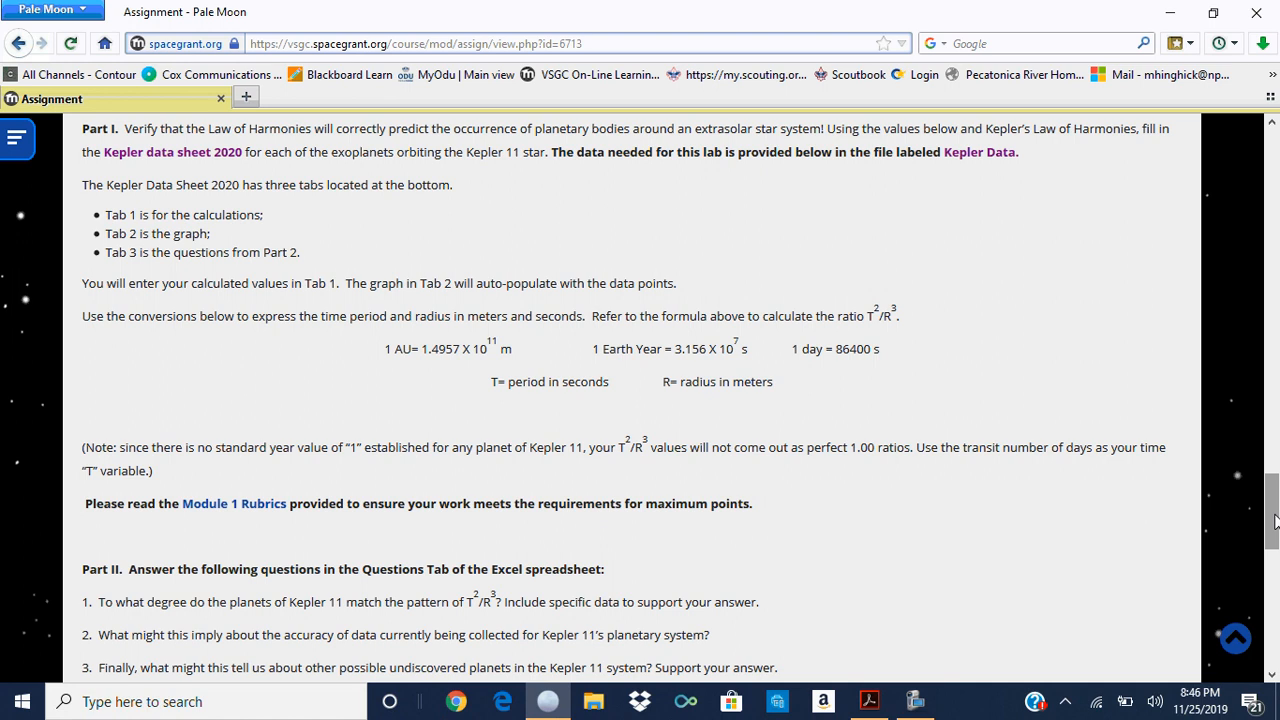
left_click_drag(1275, 520, 1275, 602)
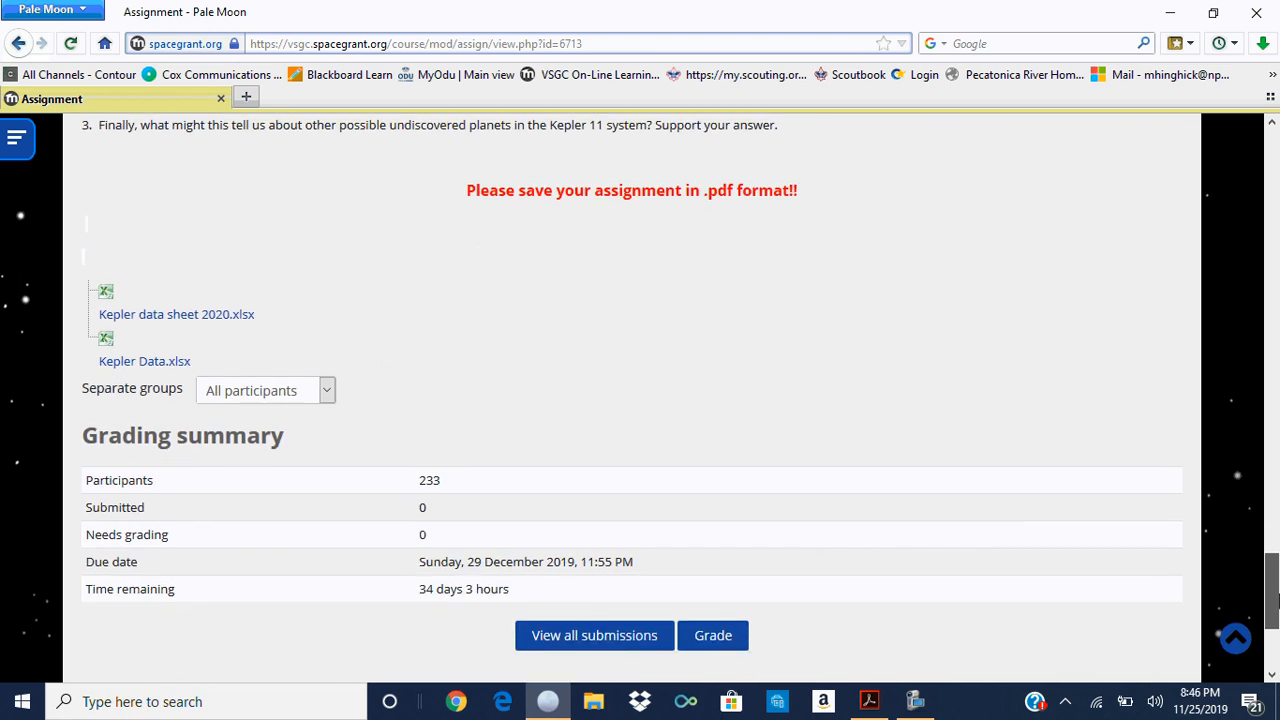
left_click(203, 316)
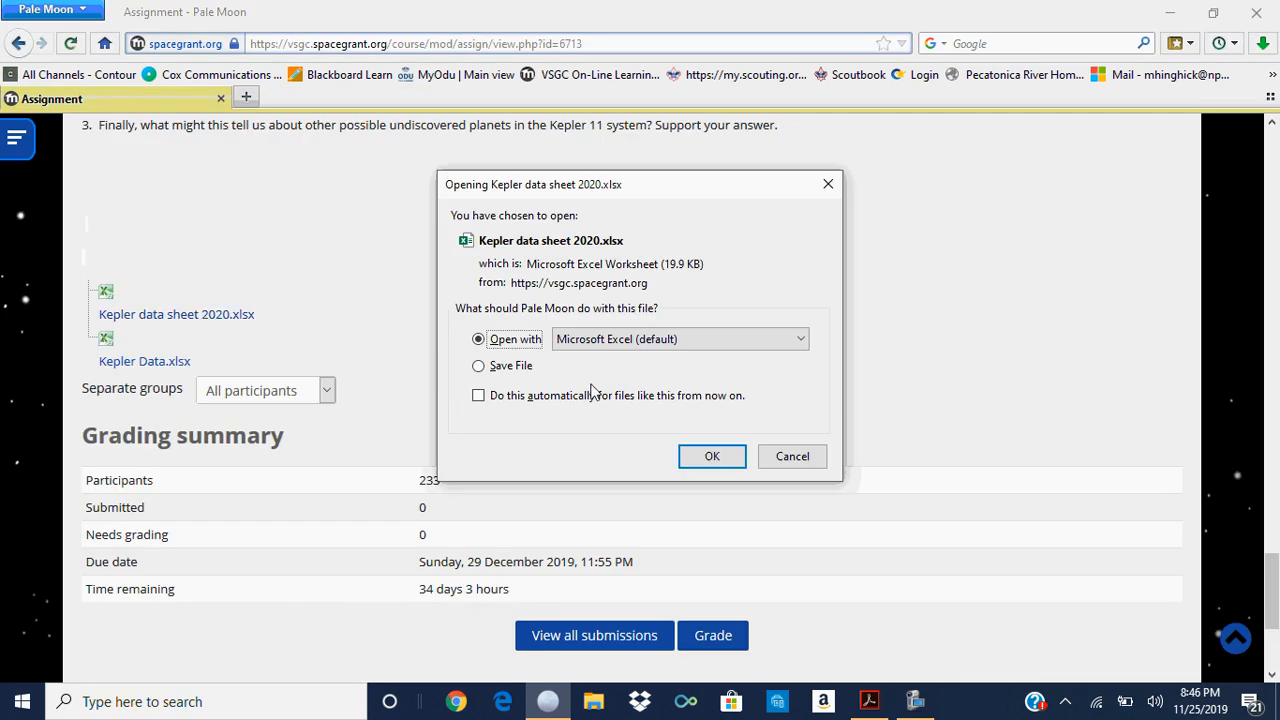
left_click(739, 454)
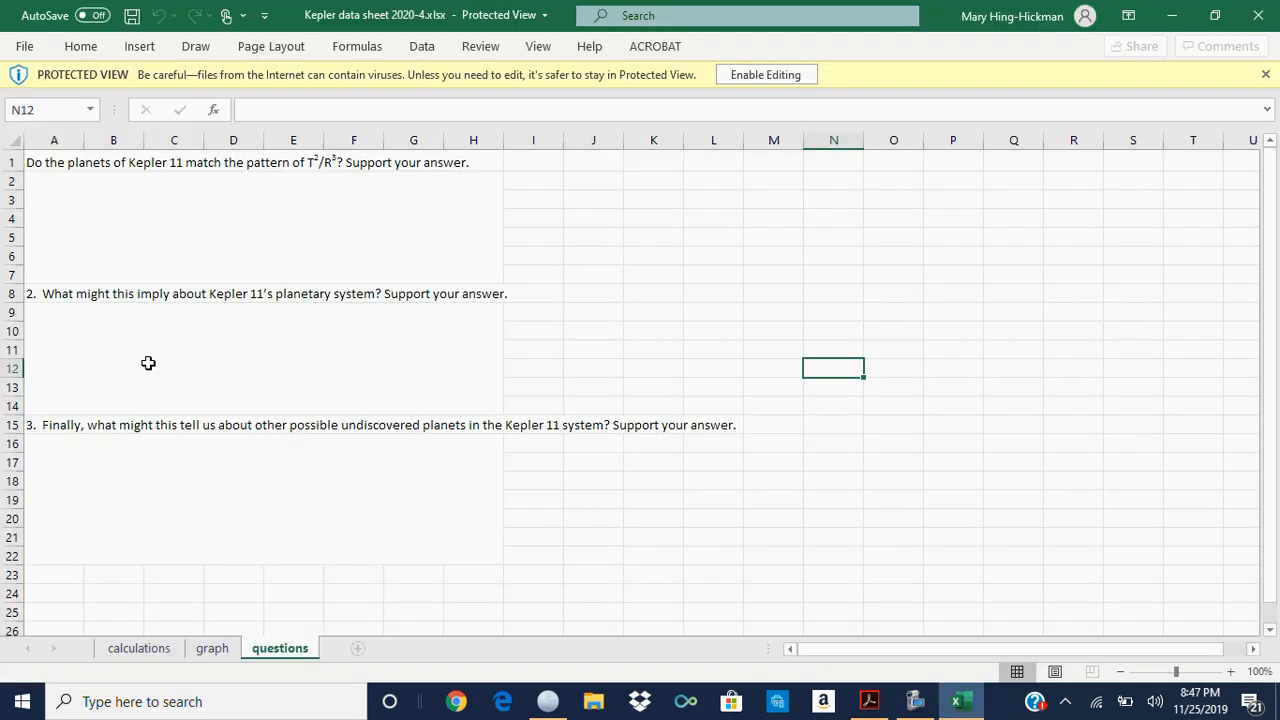
Return to the assignment page in Pale Moon and open the attached Kepler Data.xlsx in Microsoft Excel
left_click(547, 706)
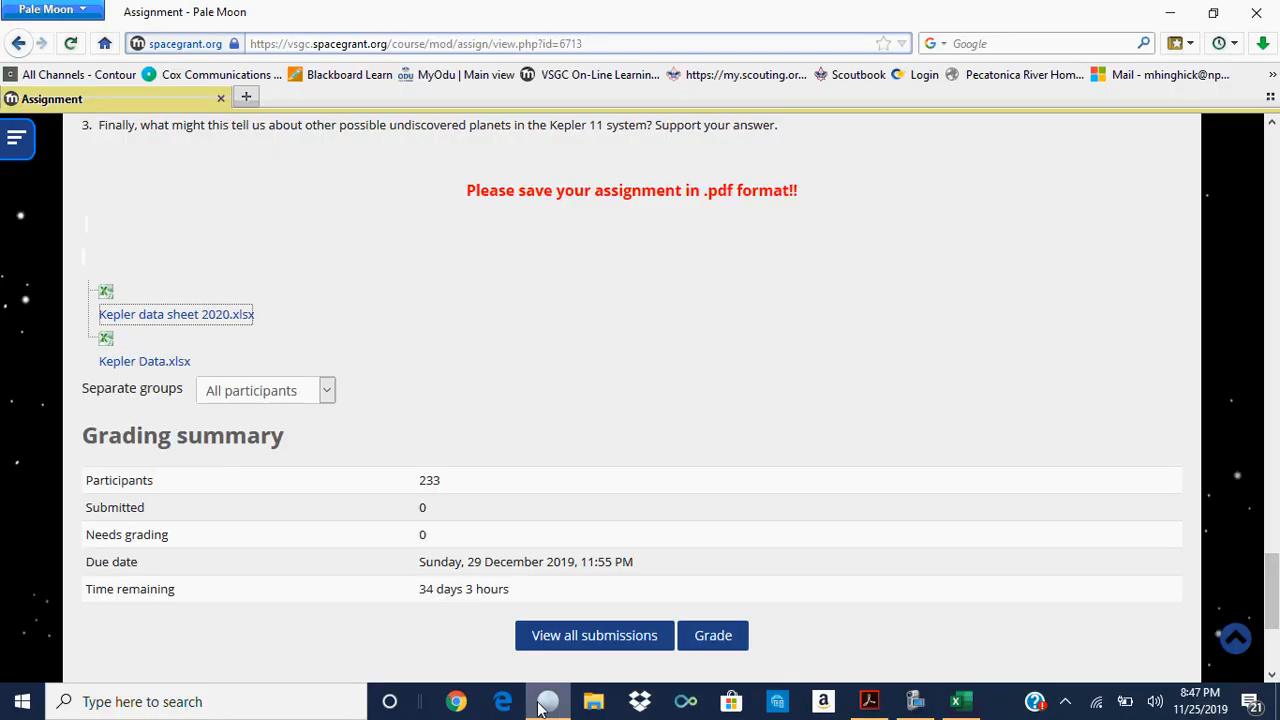
left_click(135, 362)
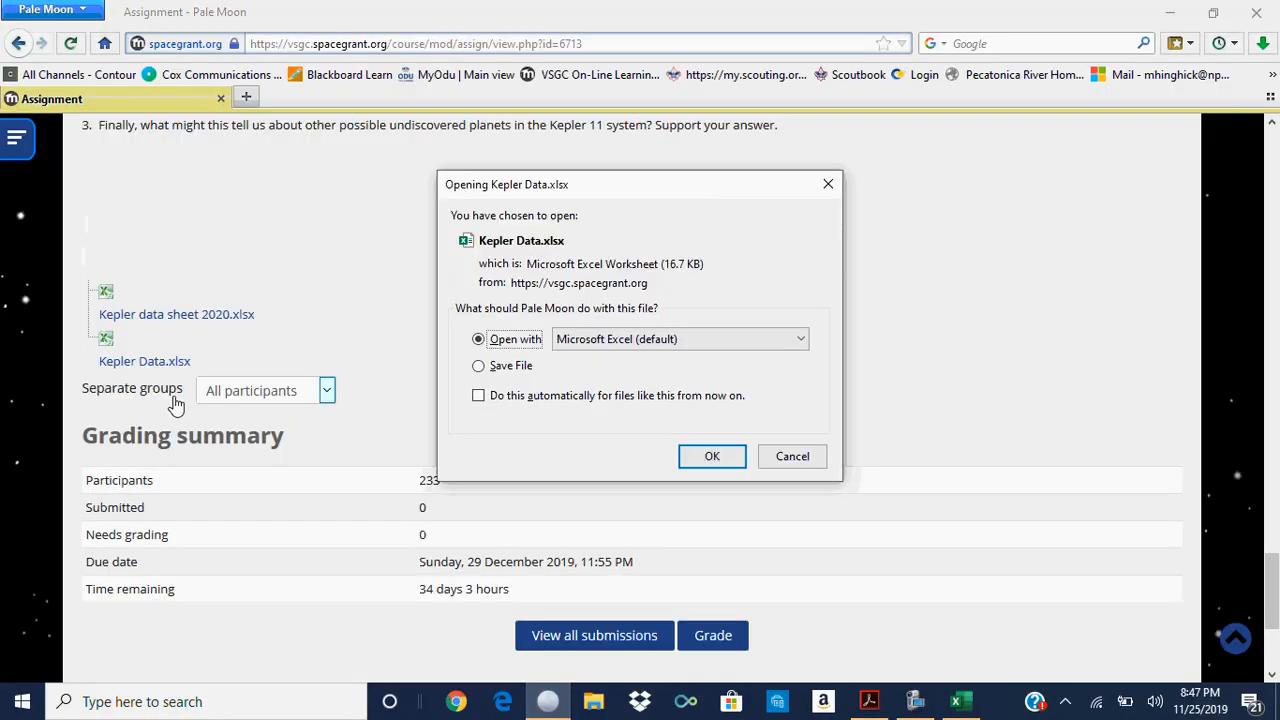
left_click(716, 456)
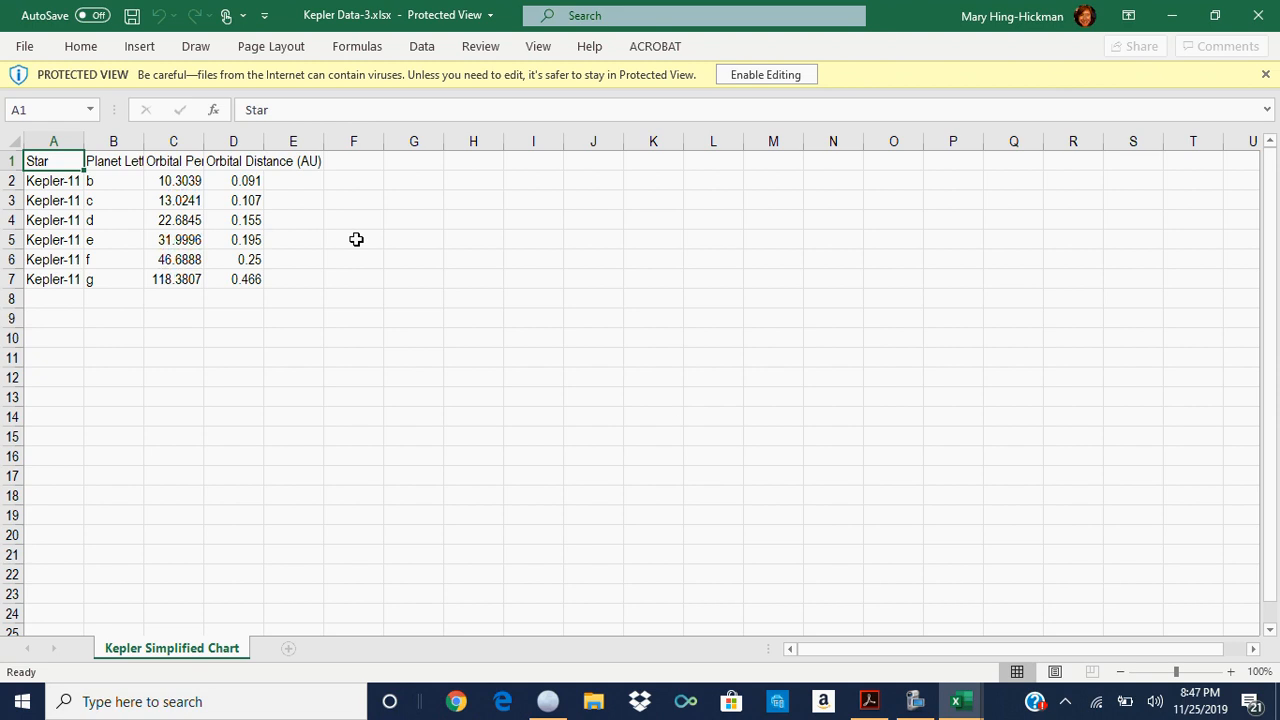
Enable editing in the Kepler Data workbook and fit the Orbital Period (days) and Orbital Distance (AU) columns to their contents
double_click(202, 147)
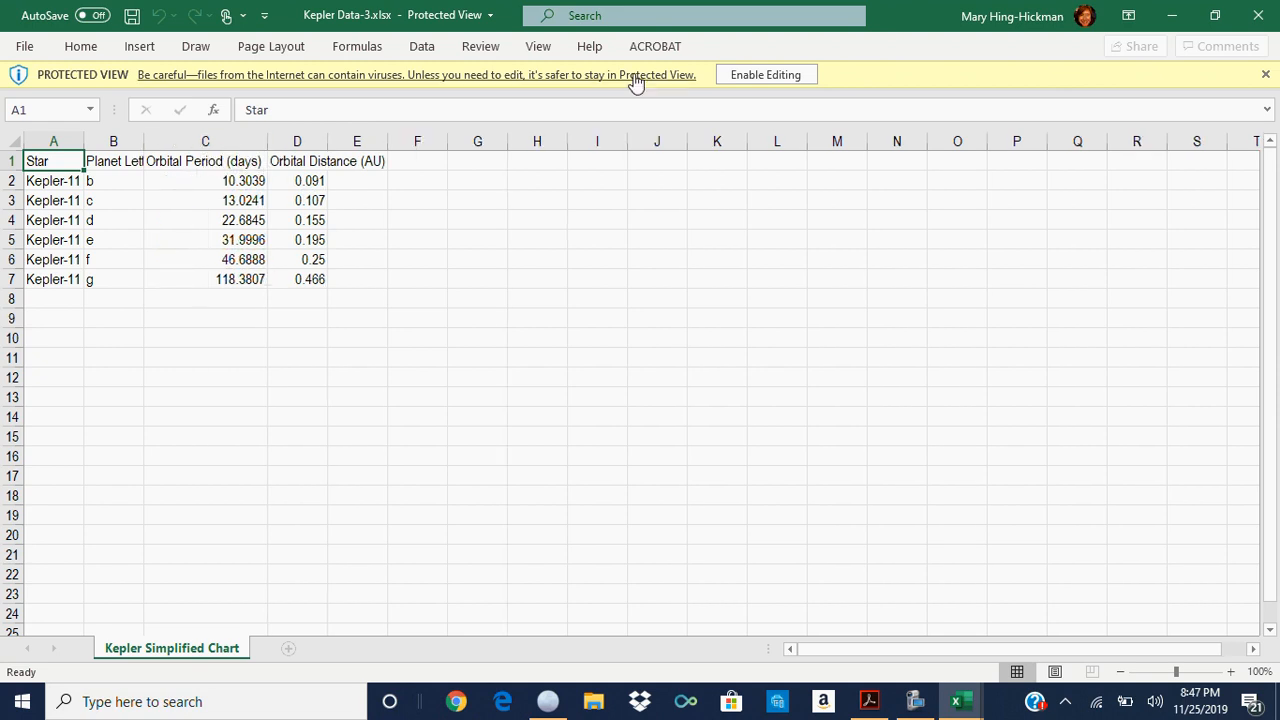
left_click(757, 76)
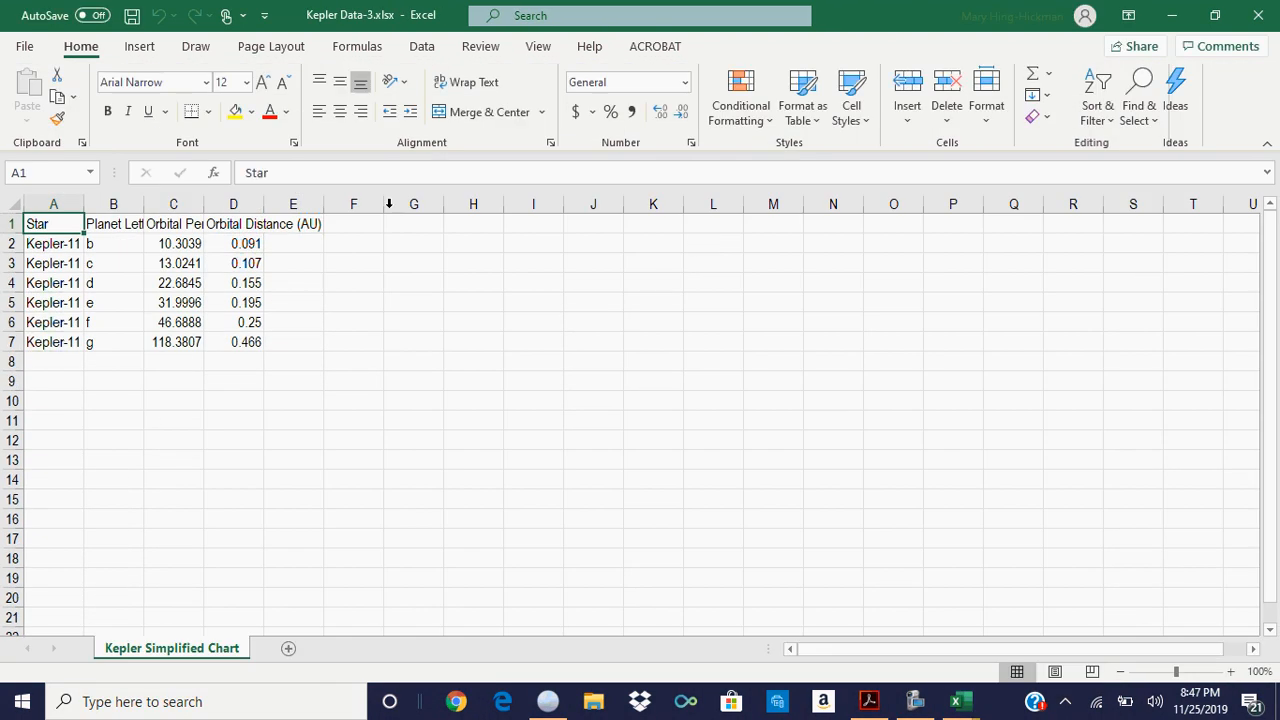
double_click(205, 204)
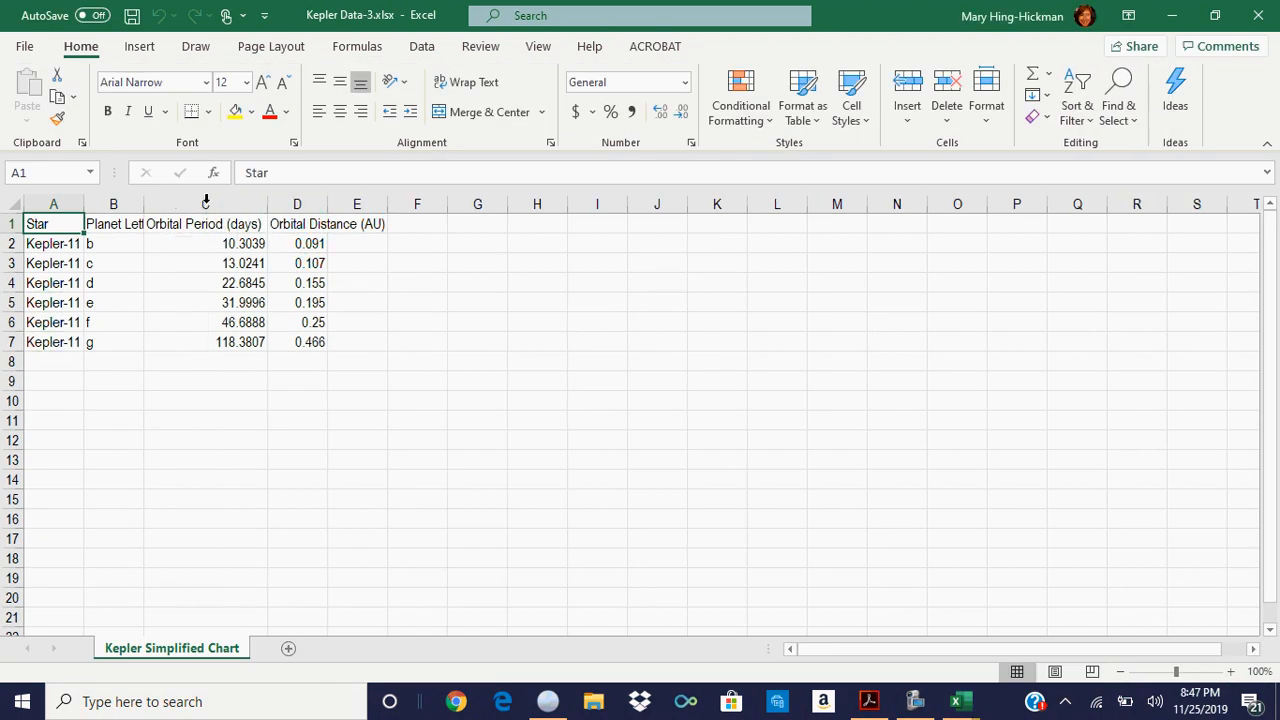
double_click(328, 204)
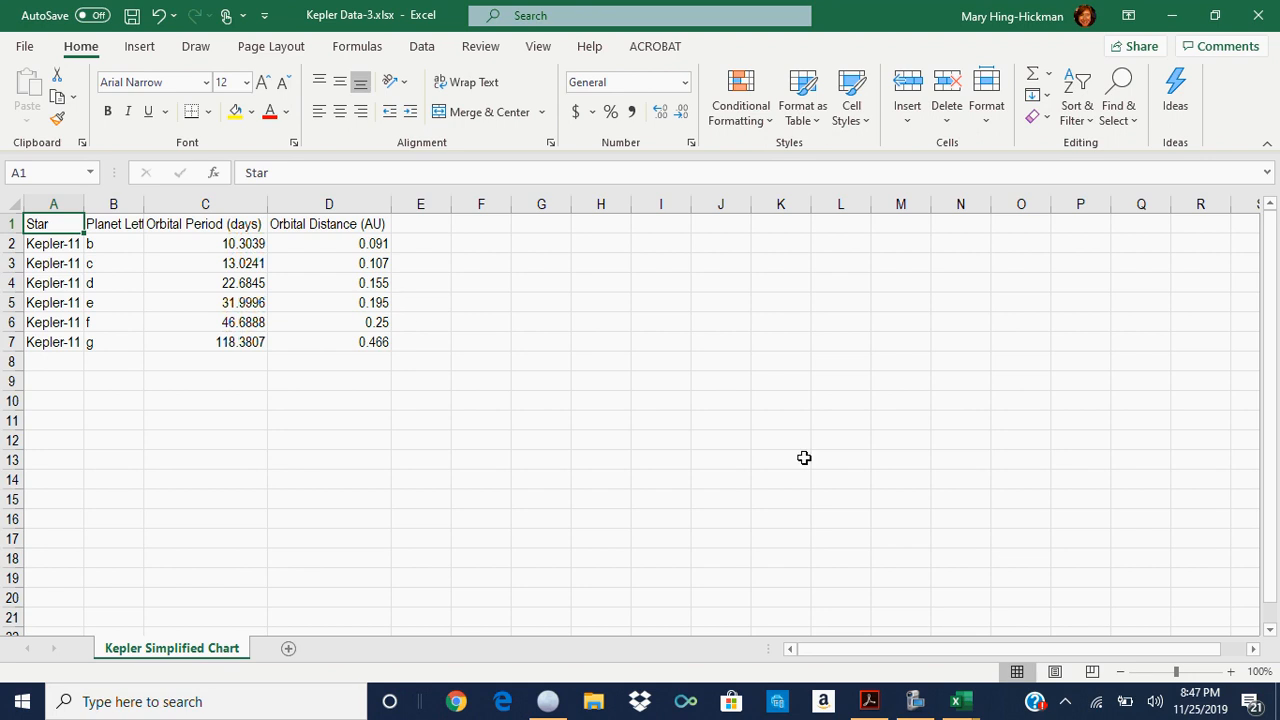
Switch to the Kepler data sheet 2020 workbook and enable editing in it
mouse_move(968, 707)
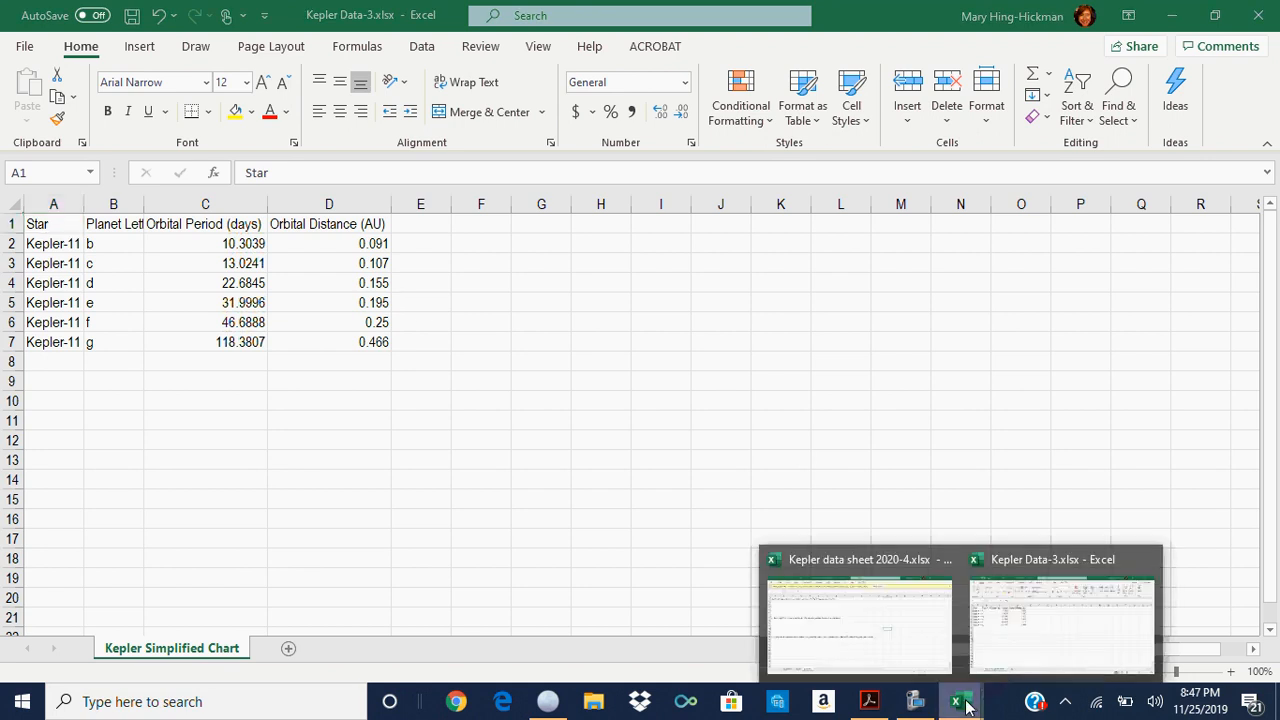
left_click(910, 565)
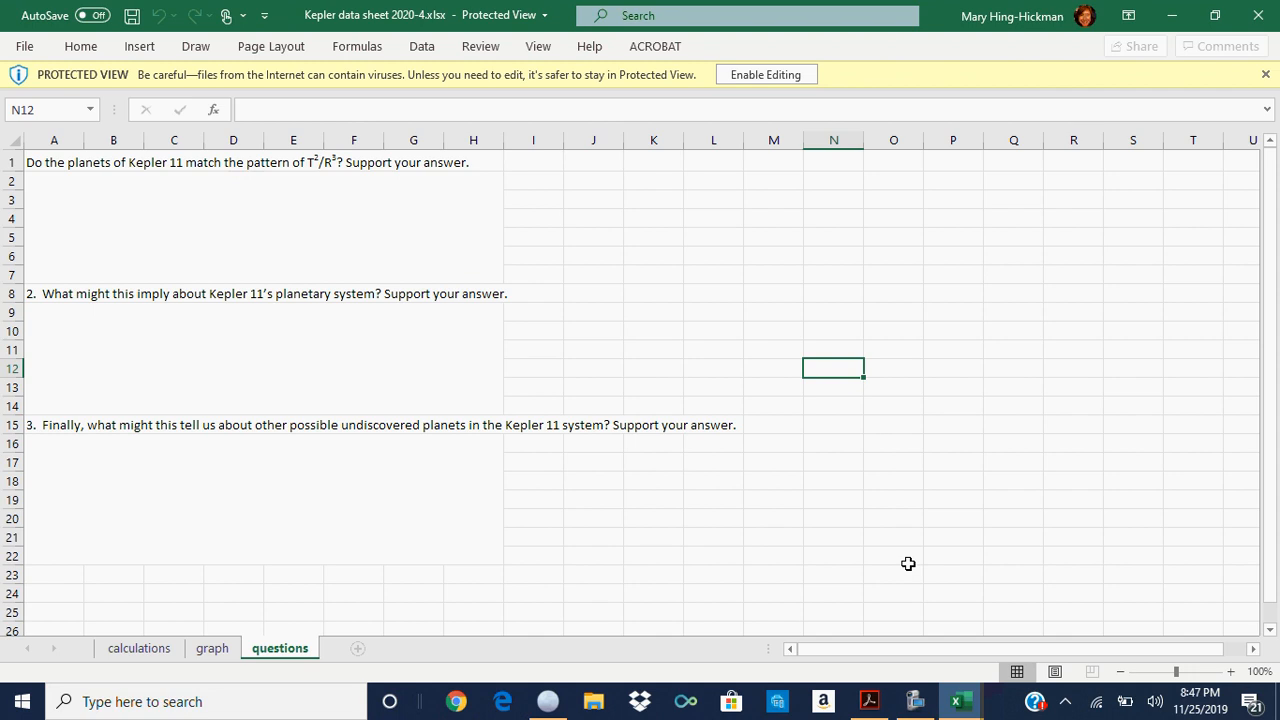
left_click(777, 75)
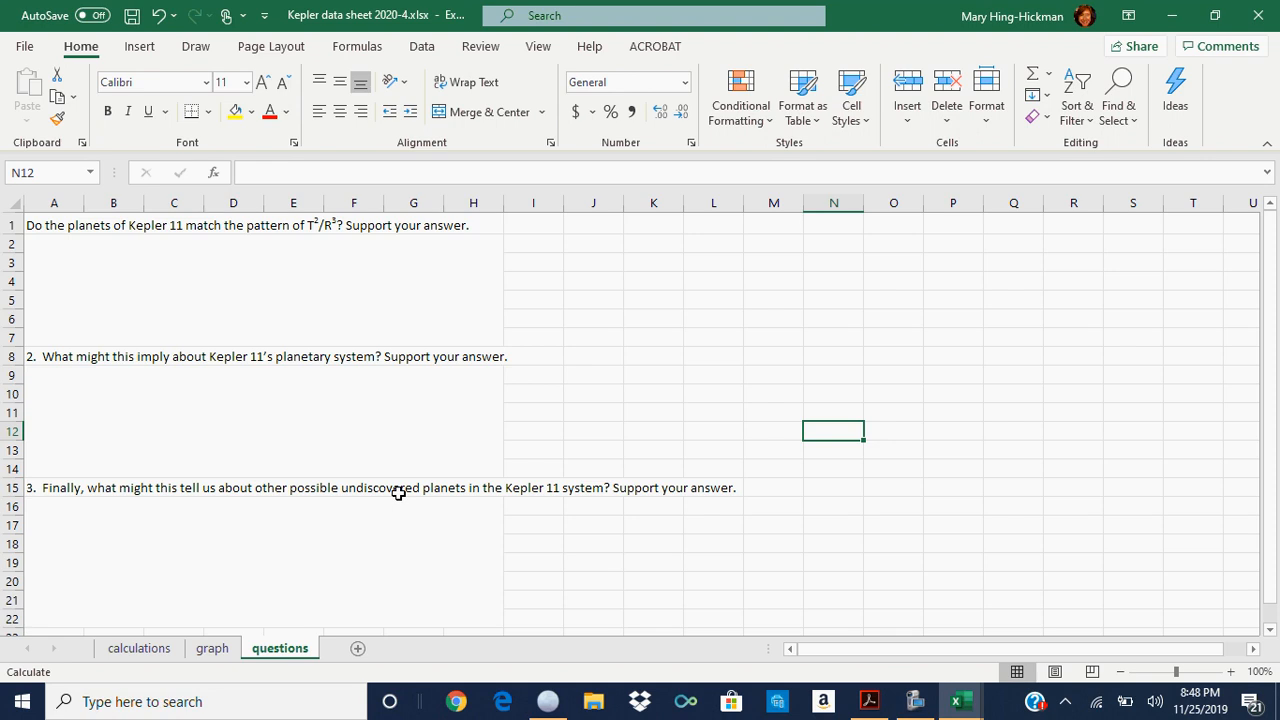
Examine the calculations sheet's columns from Period (days) to the T²/R³ ratio, and the chart on the graph sheet
left_click(147, 651)
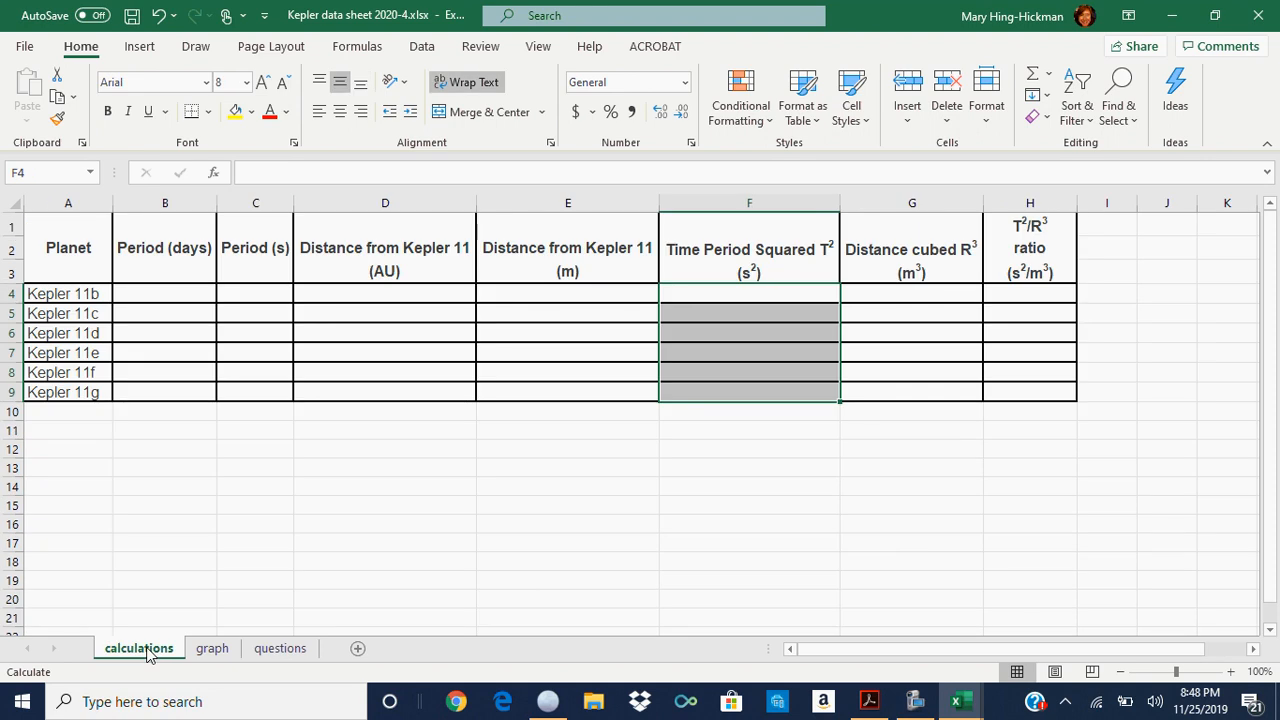
left_click(194, 205)
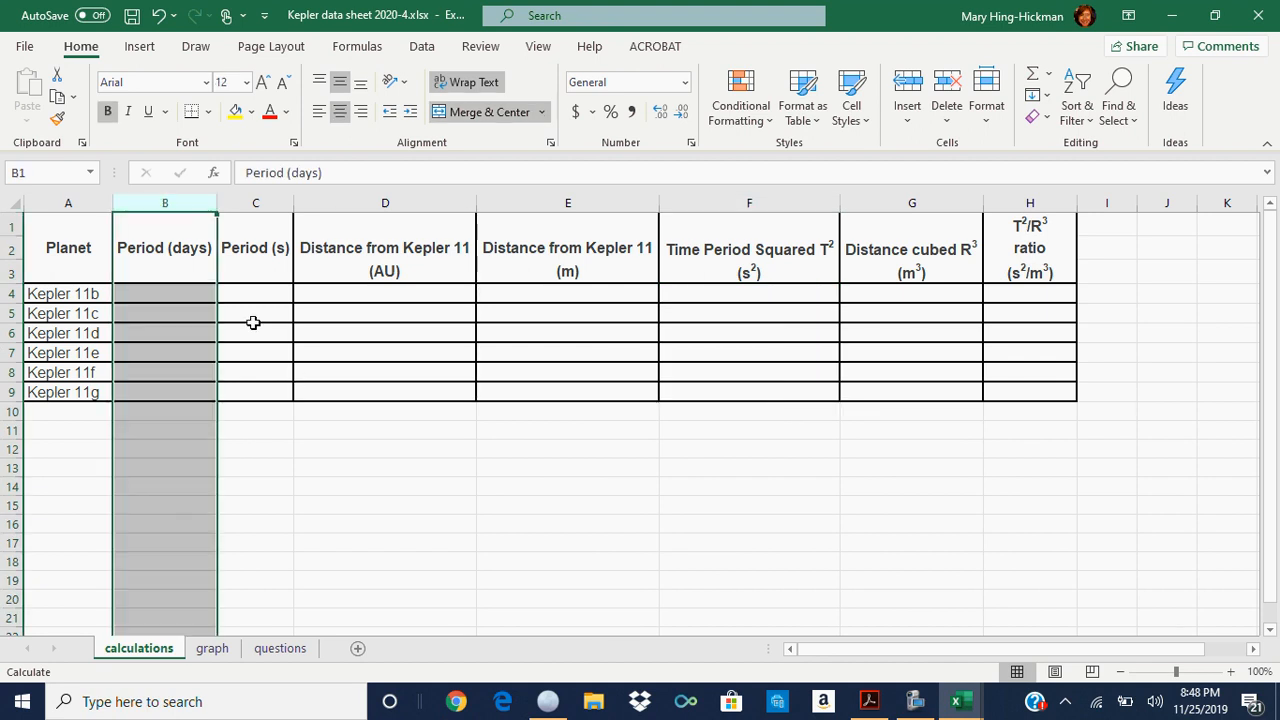
left_click_drag(251, 290, 251, 394)
left_click(396, 196)
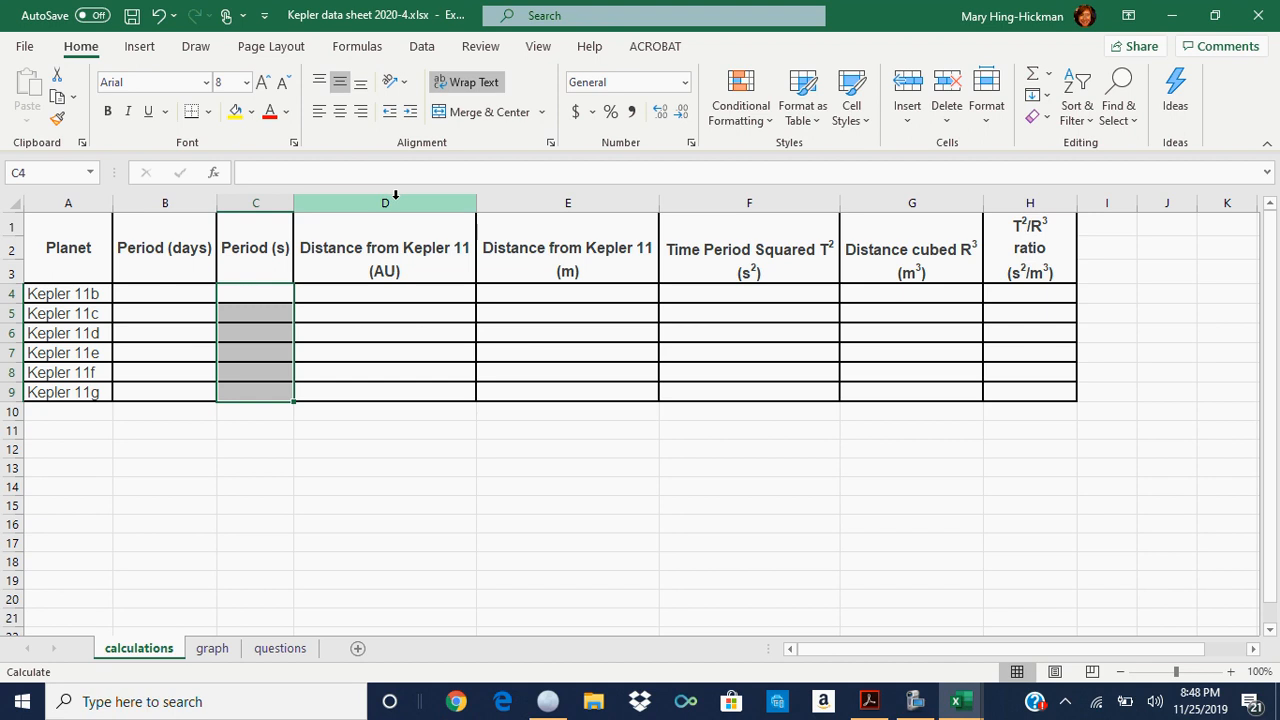
left_click_drag(377, 296, 376, 389)
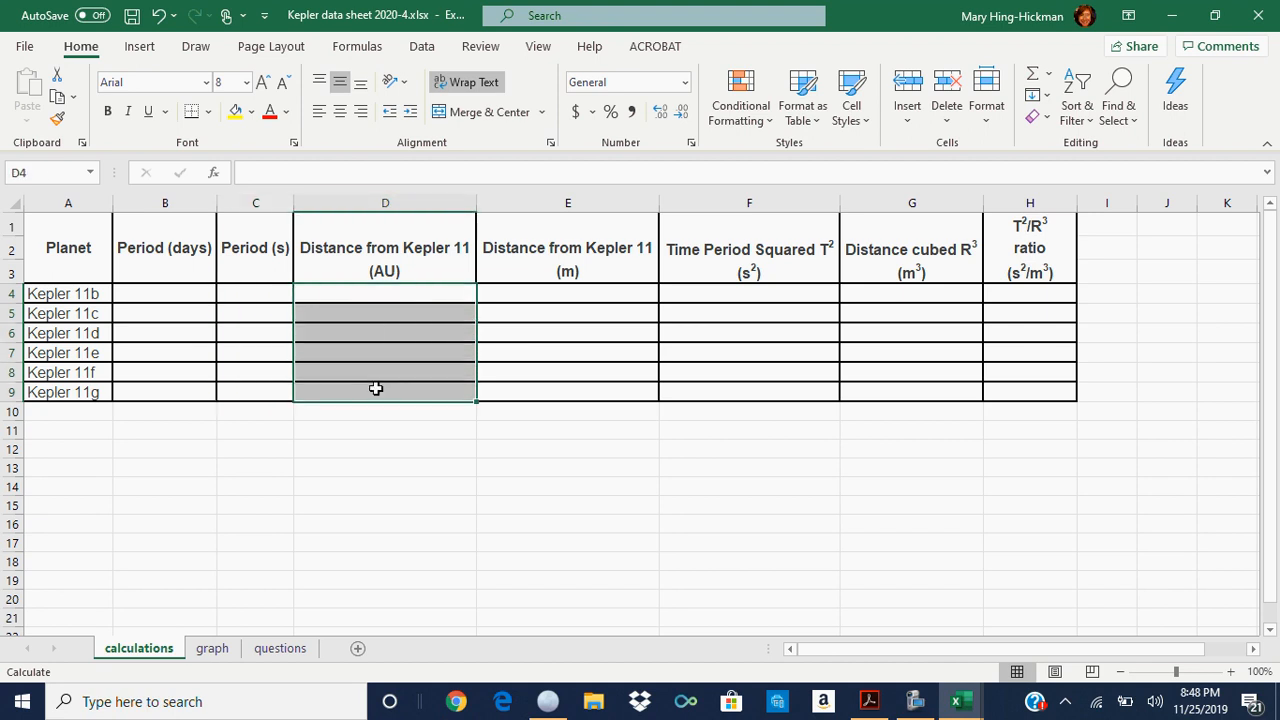
left_click(572, 292)
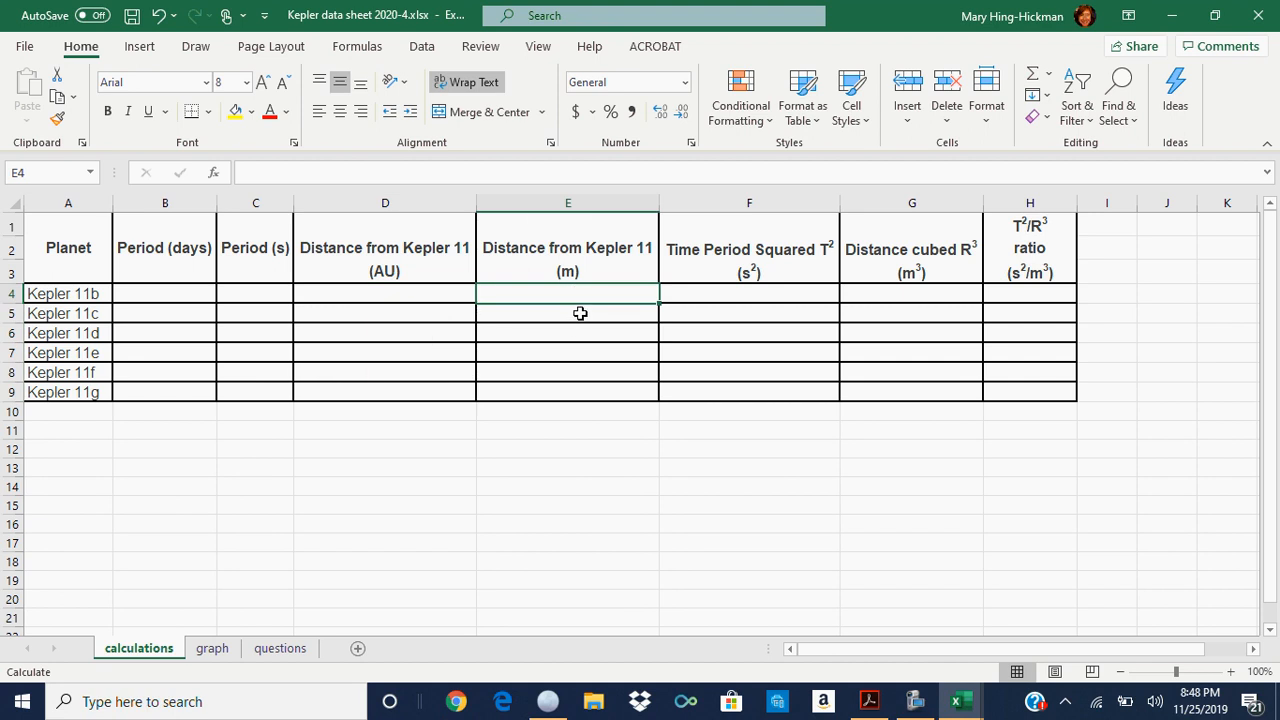
left_click(731, 300)
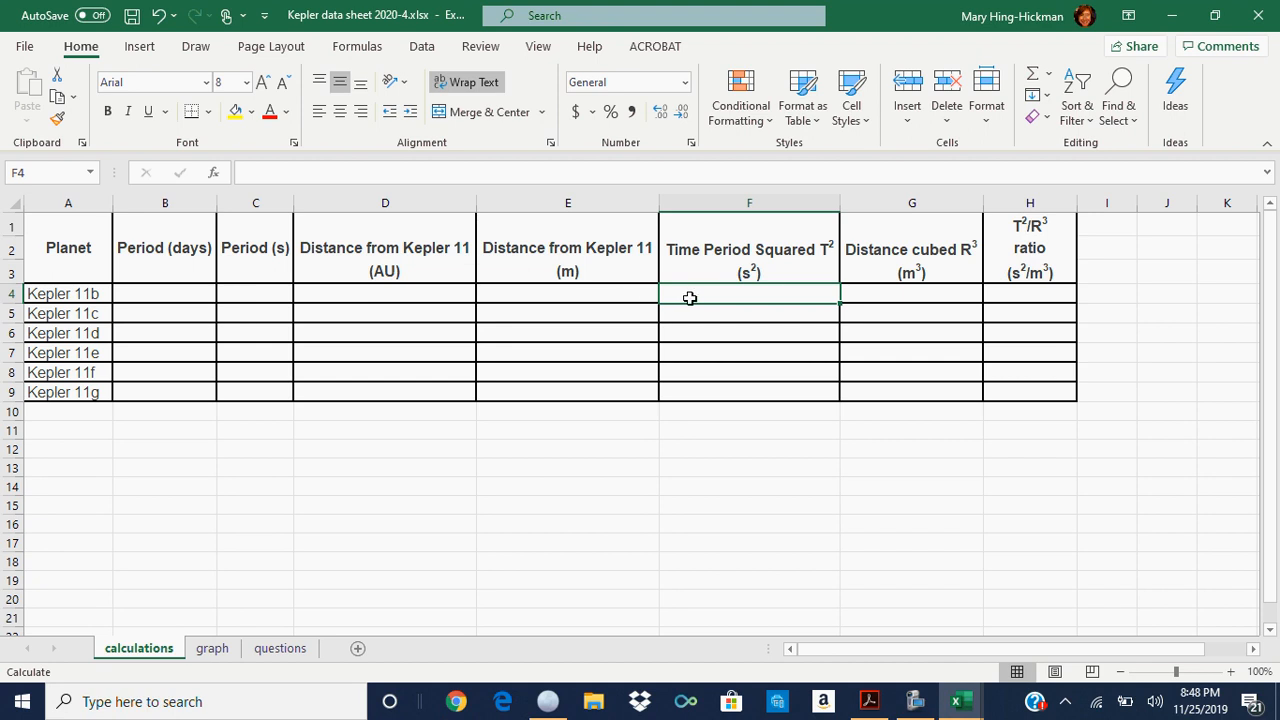
left_click(879, 296)
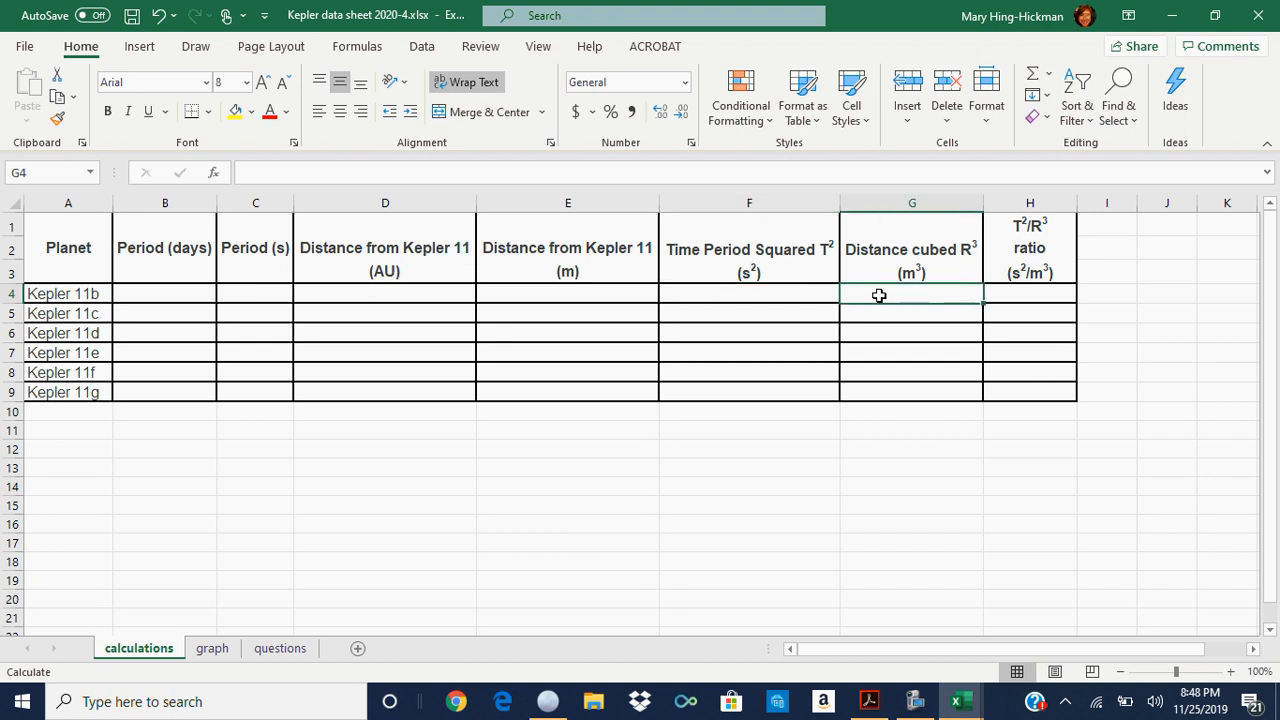
left_click(570, 298)
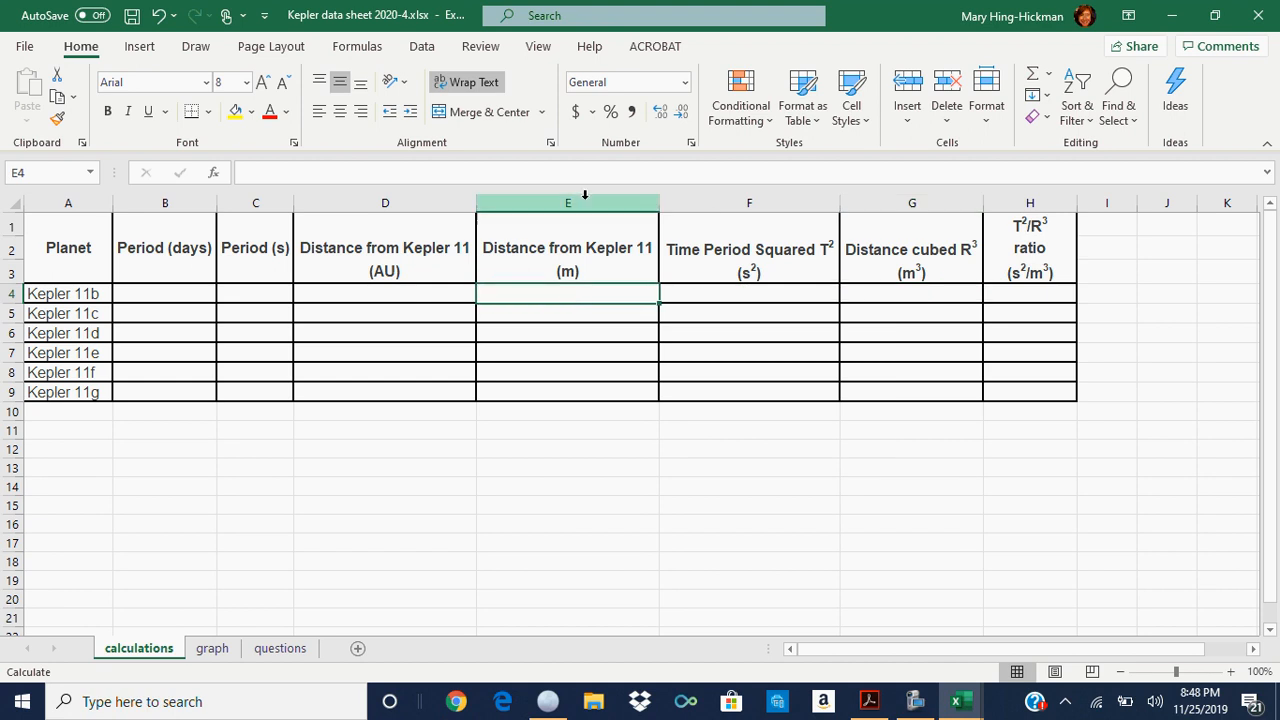
left_click(952, 295)
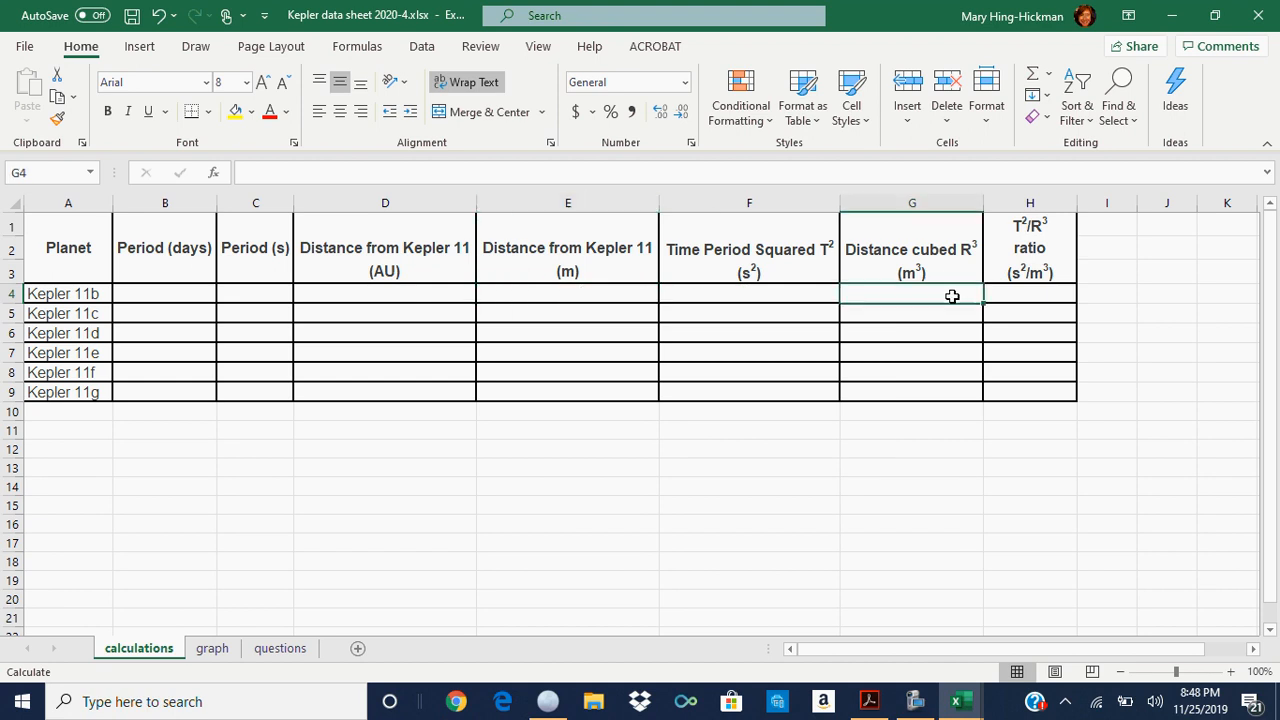
left_click(1020, 295)
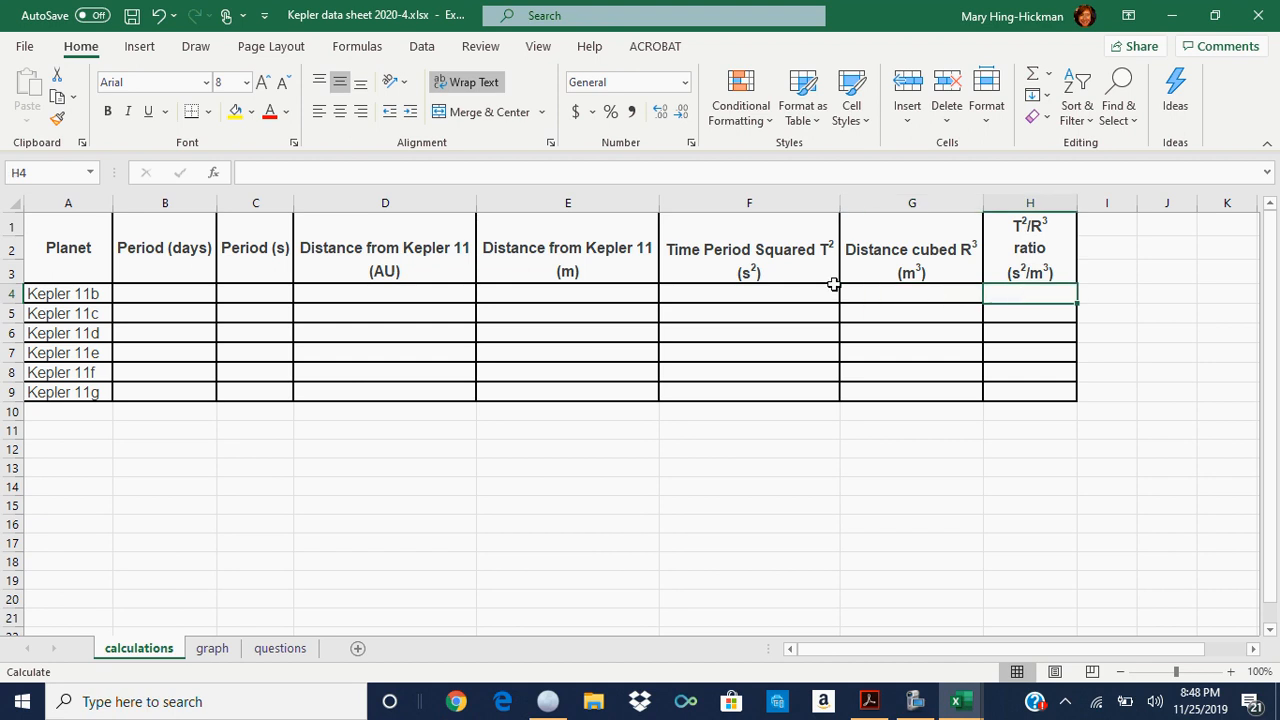
left_click(786, 293)
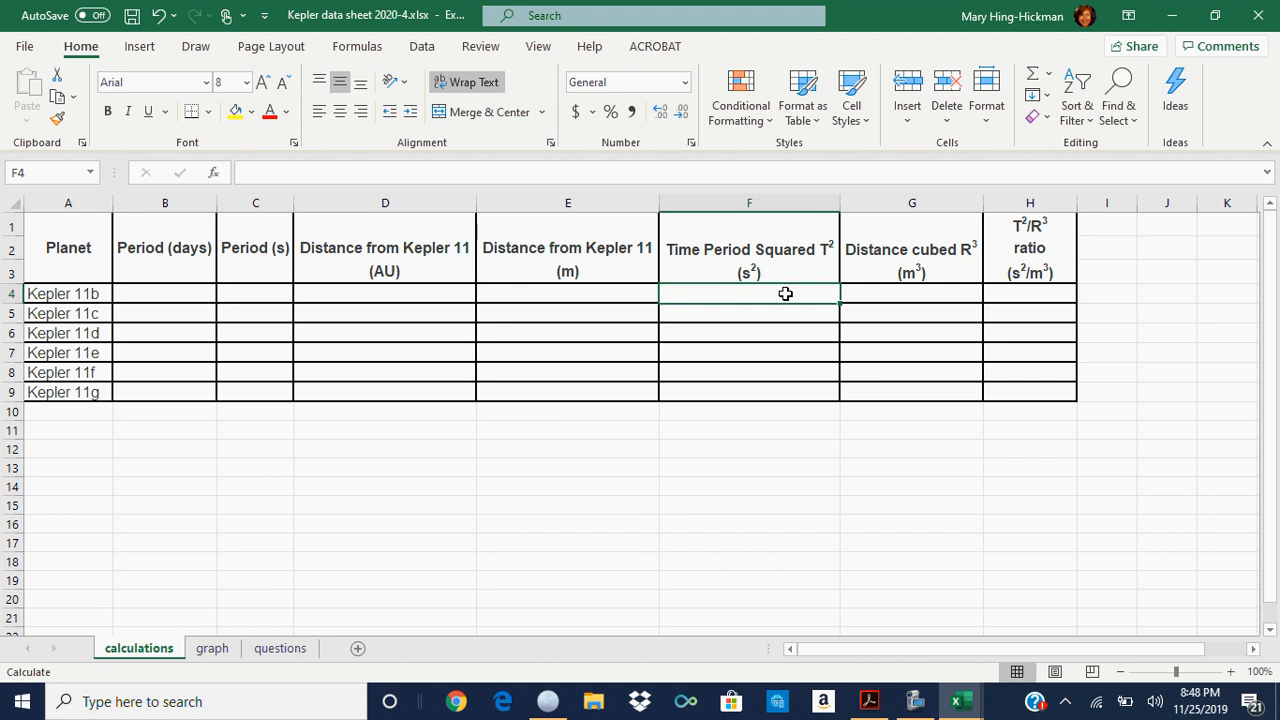
left_click(883, 295)
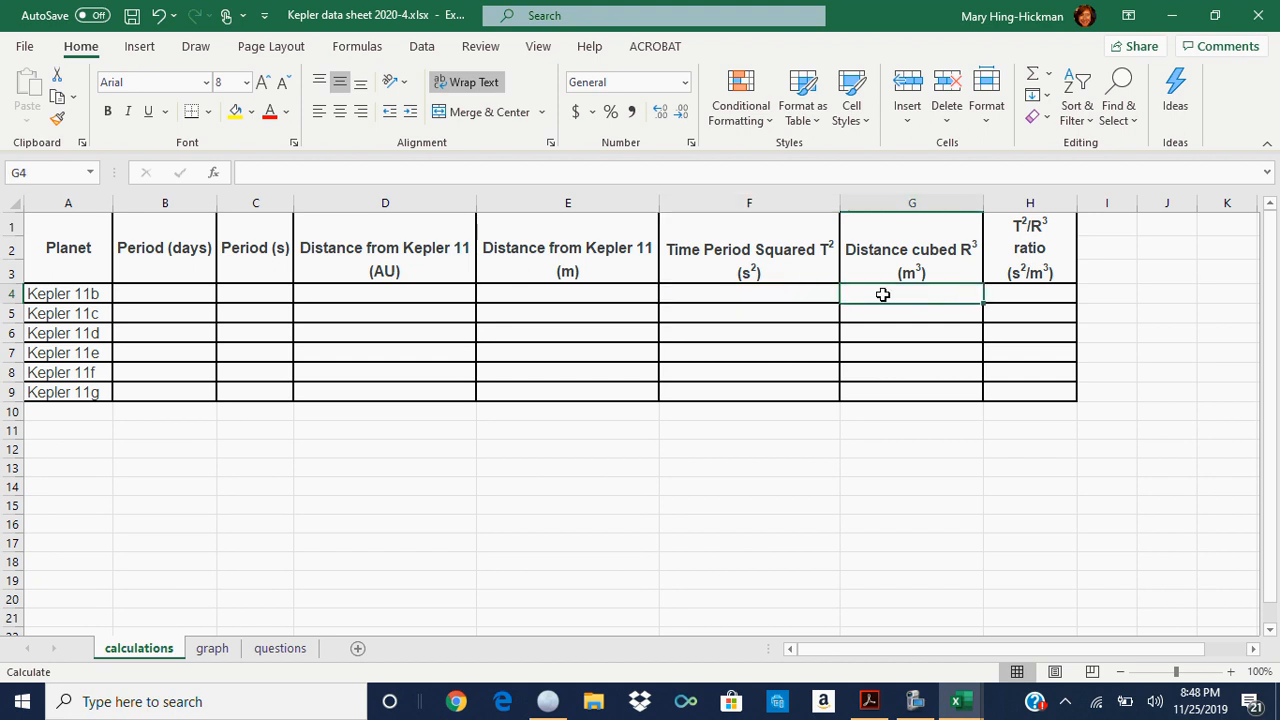
left_click(1025, 290)
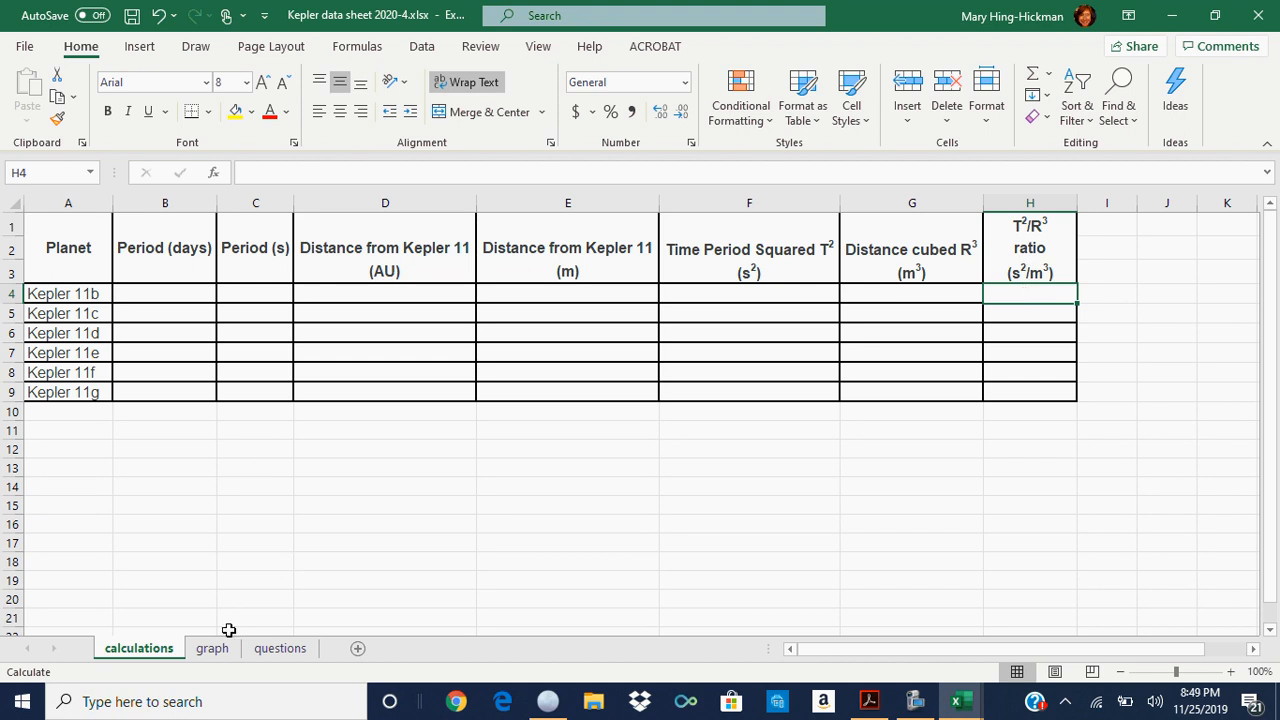
left_click(212, 649)
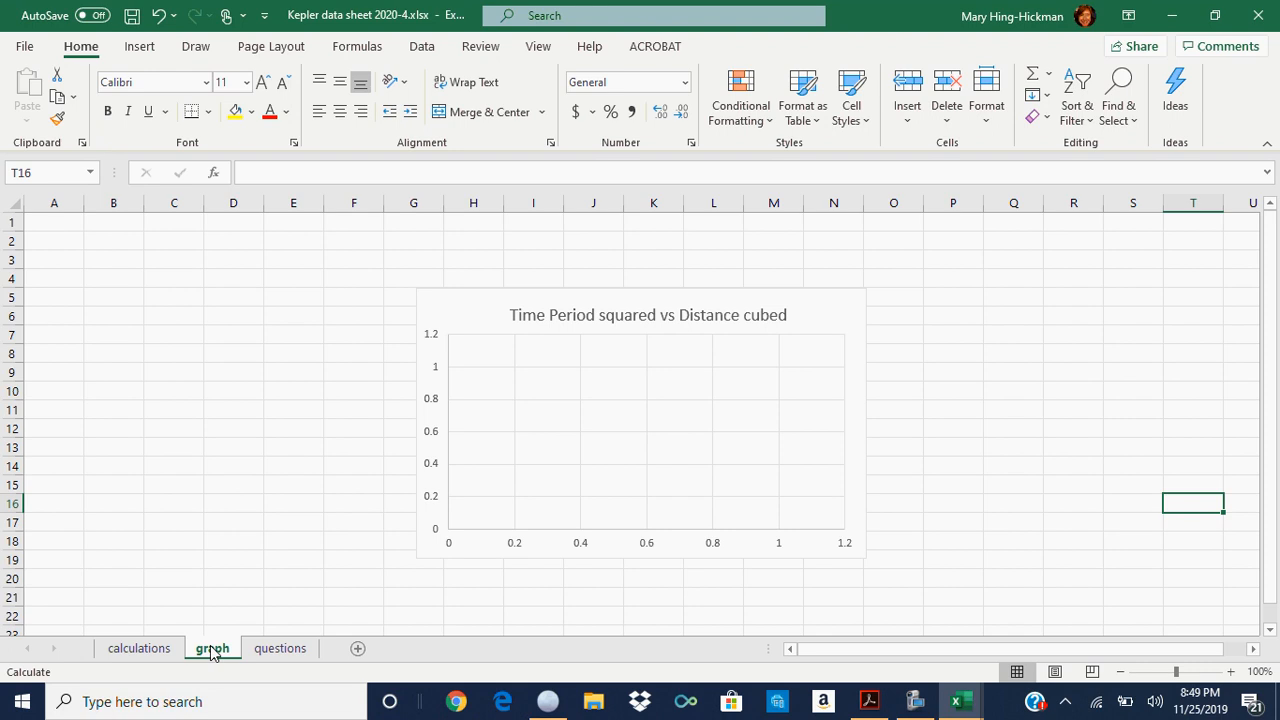
Enter sample Time Period Squared values 1, 2, 3 and 4 for Kepler 11b to Kepler 11e on the calculations sheet
left_click(122, 652)
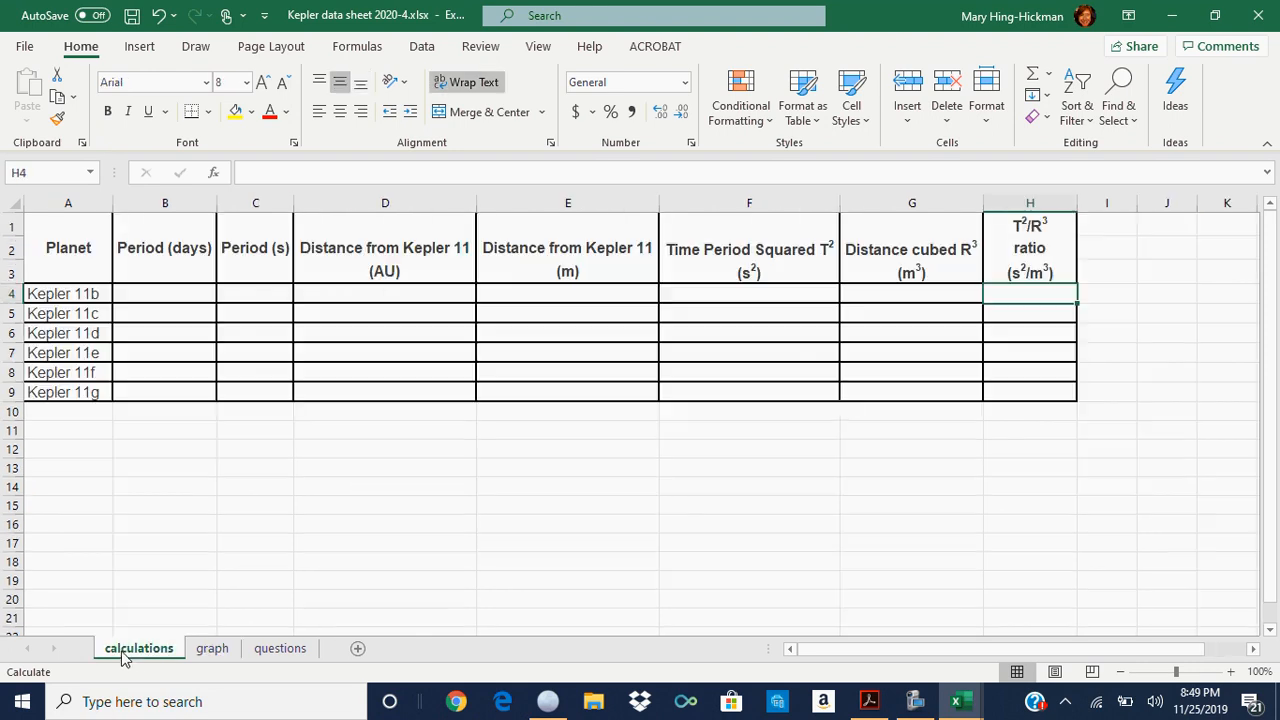
left_click(789, 298)
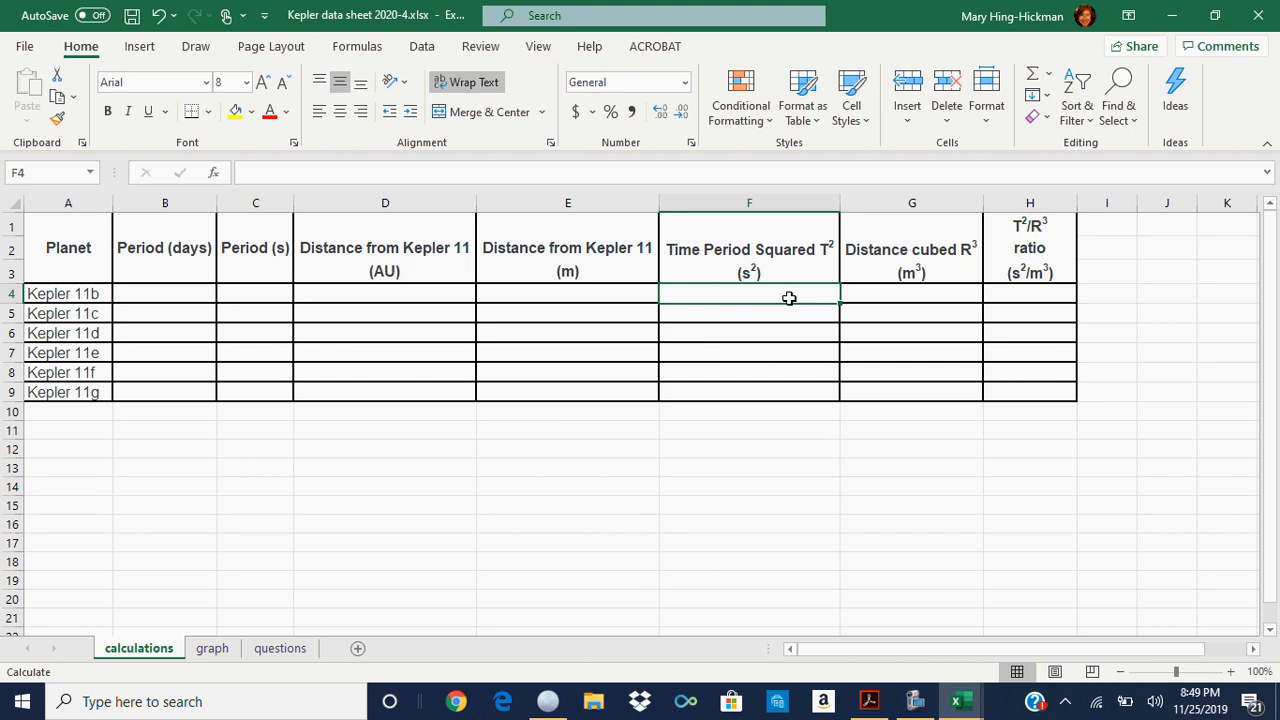
type("1")
key("Return")
type("23")
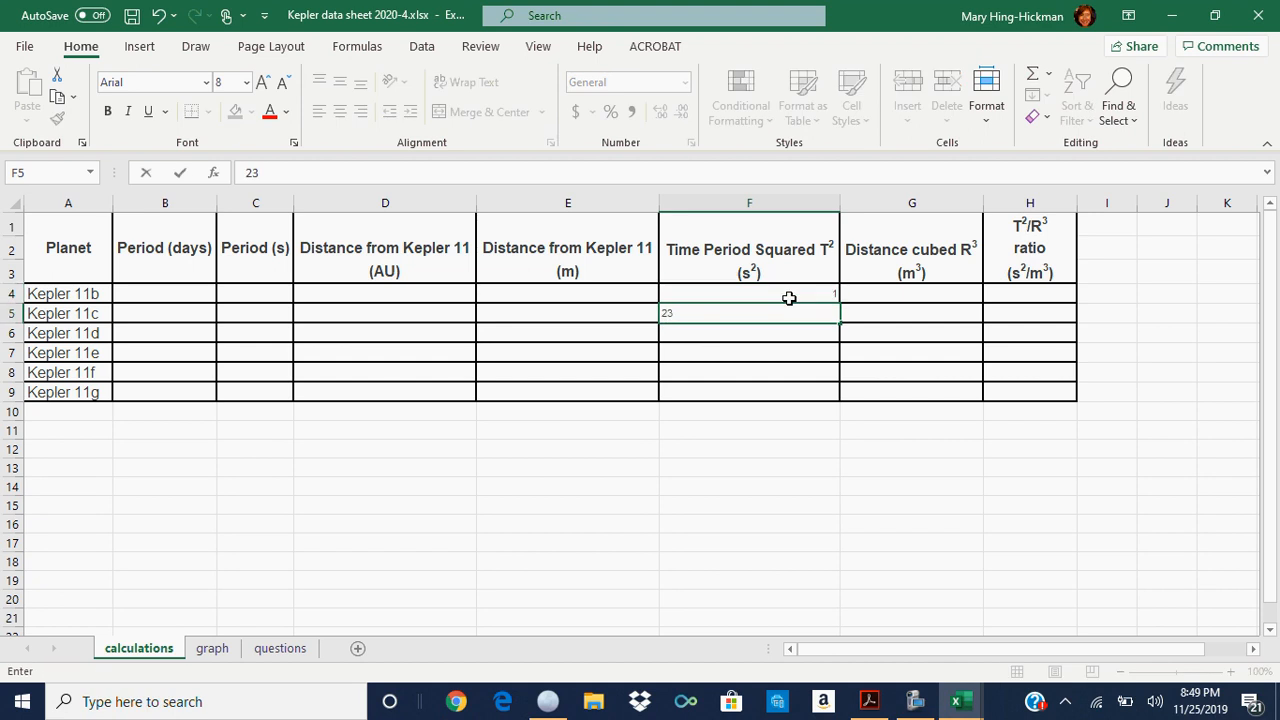
key("BackSpace")
key("Tab")
key("Left")
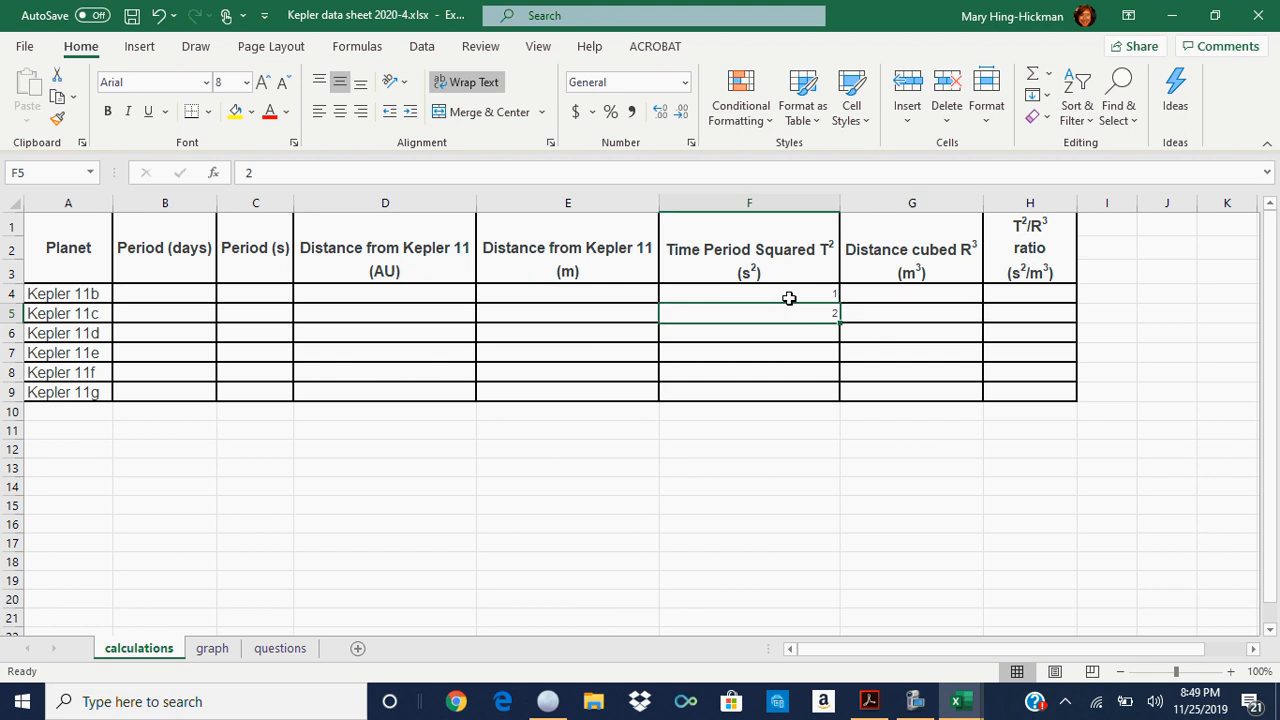
key("Down")
type("4")
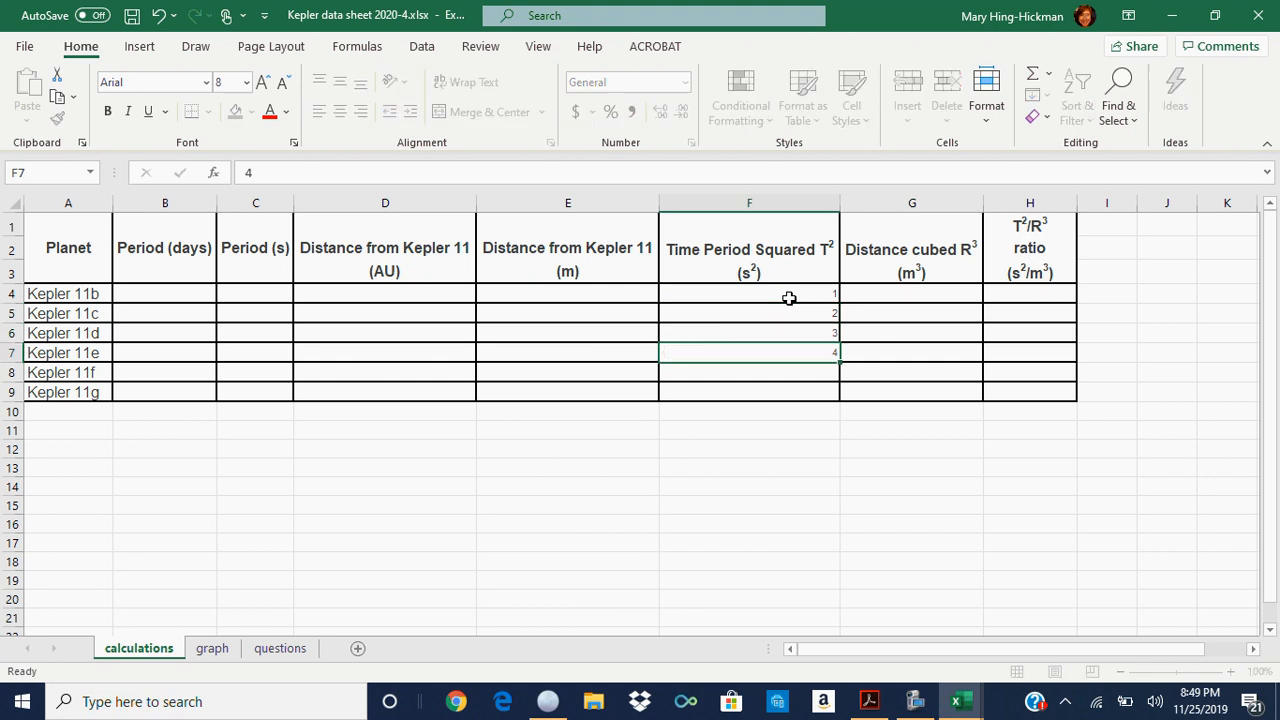
Enter 5, 4 and 5 as the Time Period Squared values for Kepler 11e, 11f and 11g
key("Return")
key("Up")
type("5")
key("Return")
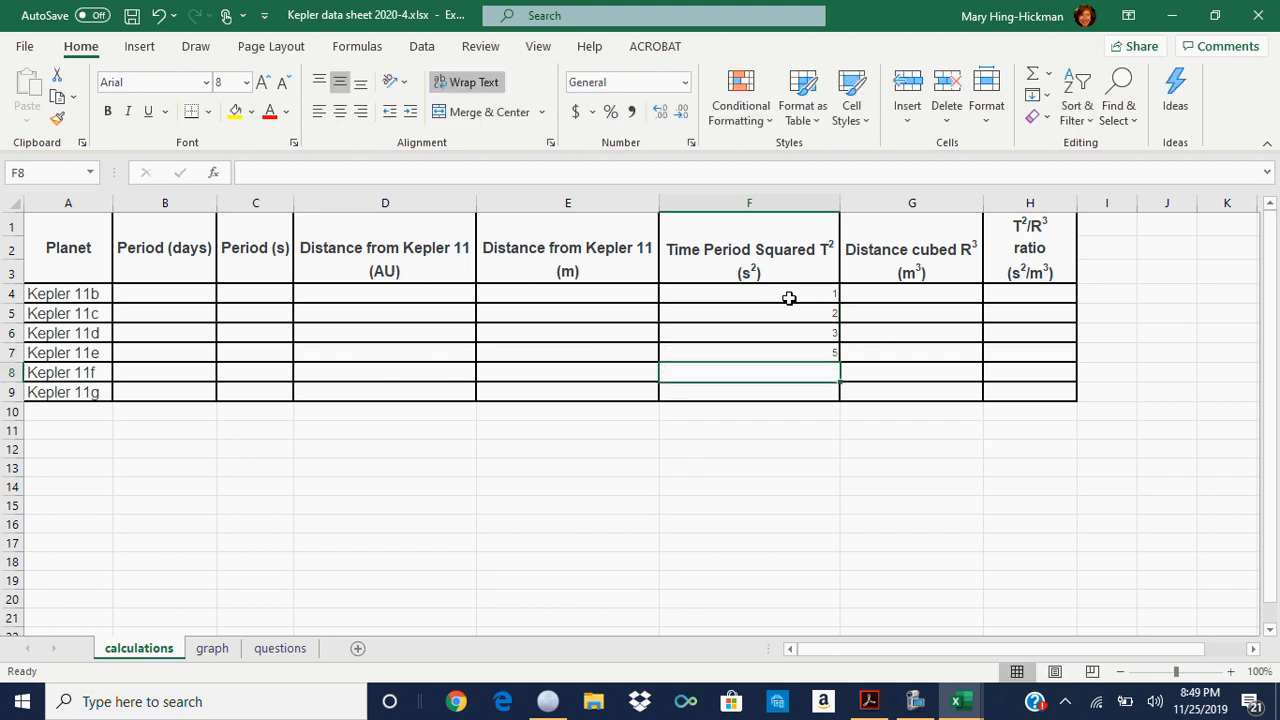
type("4")
key("Return")
type("5")
key("Return")
type("6")
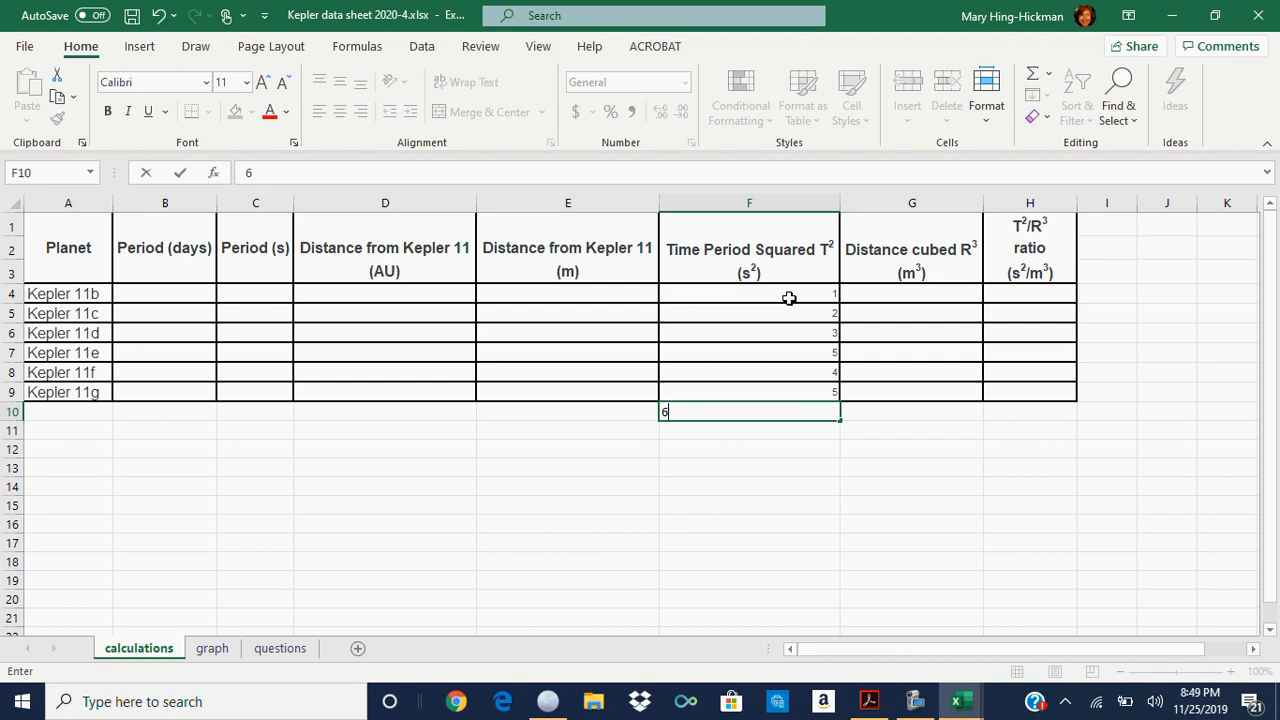
key("BackSpace")
Set the Time Period Squared values for Kepler 11e, 11f and 11g to 4, 5 and 6
left_click(806, 351)
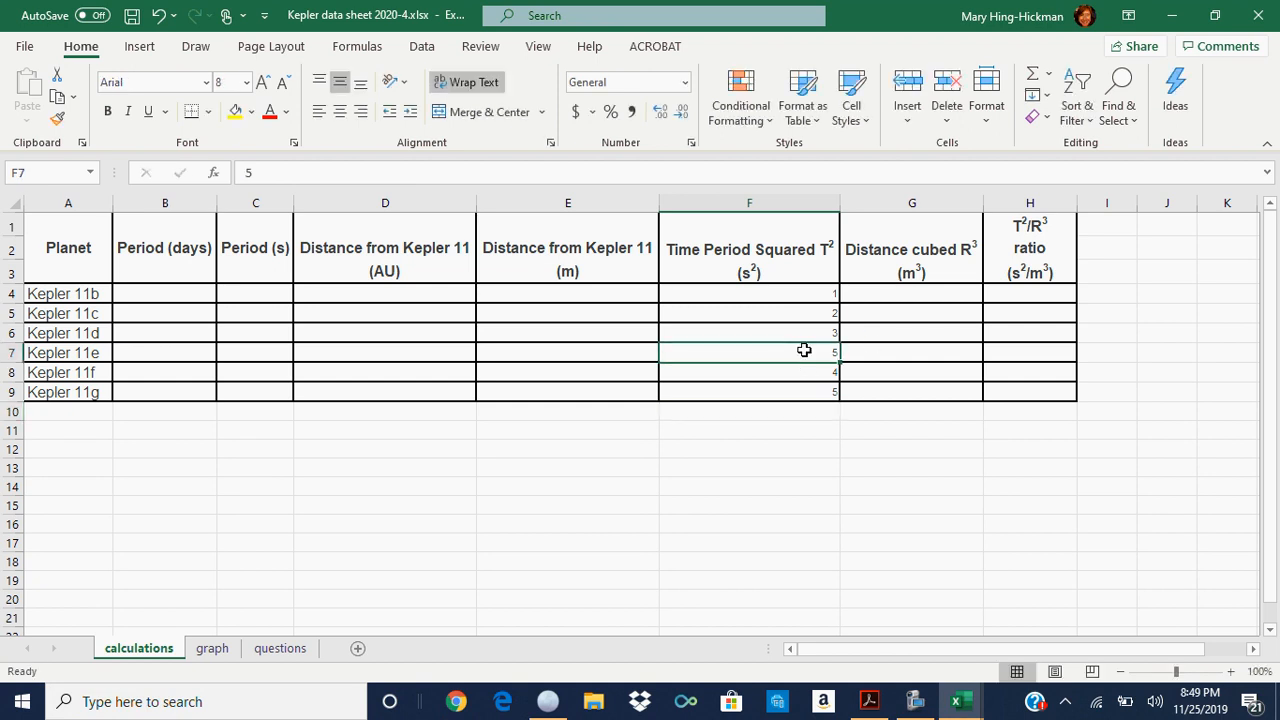
type("4")
key("Return")
type("5")
key("Return")
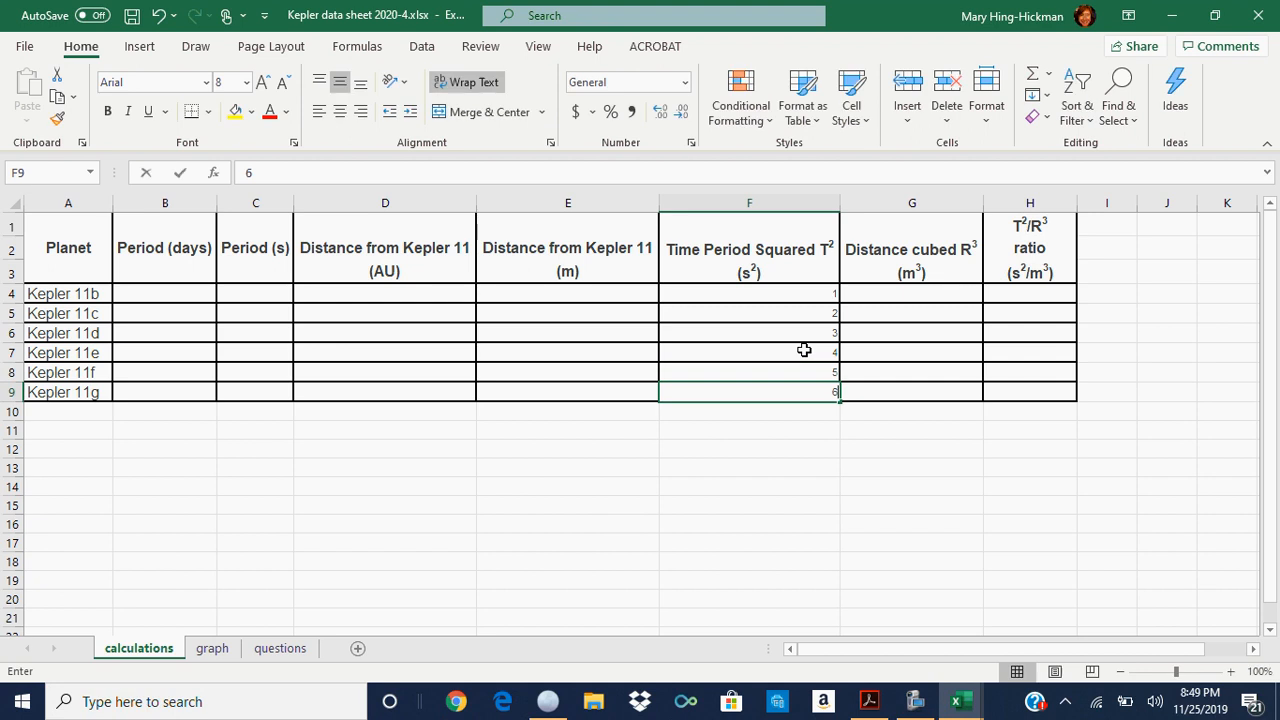
type("6")
key("Tab")
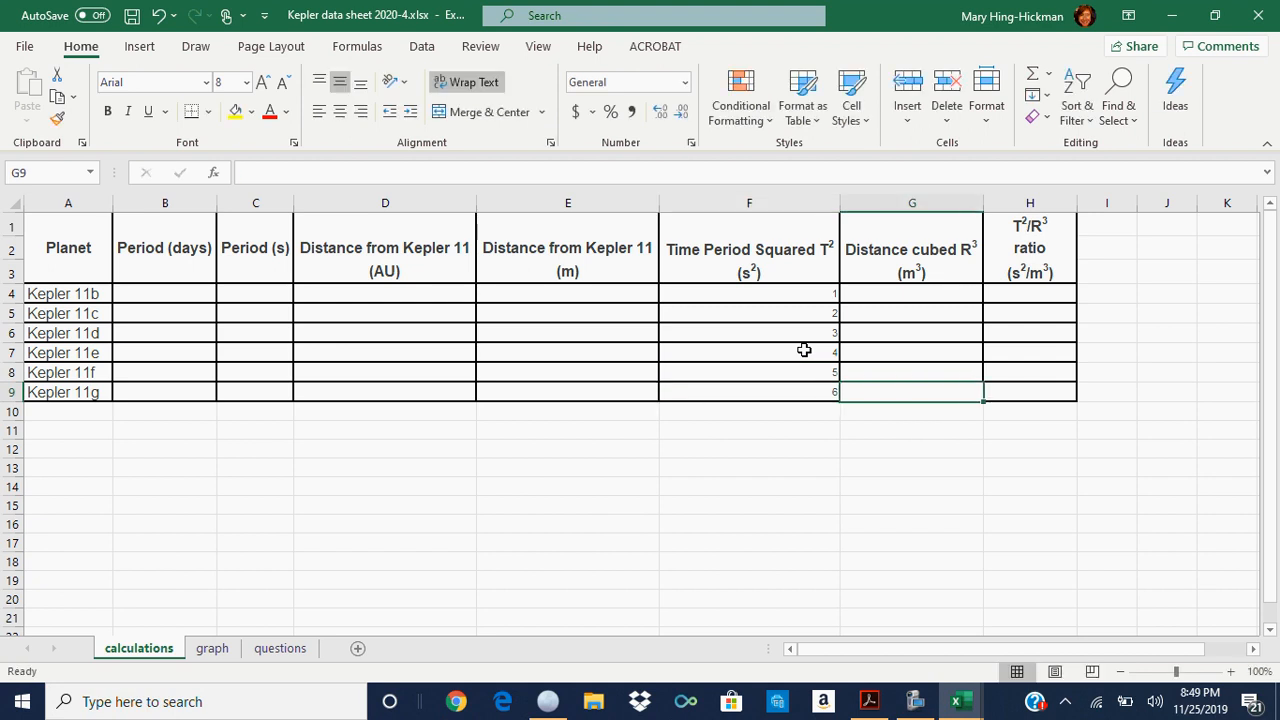
Fill the Distance cubed column for Kepler 11b to Kepler 11g with sample values 2, 3, 4, 5, 6 and 7
left_click(893, 293)
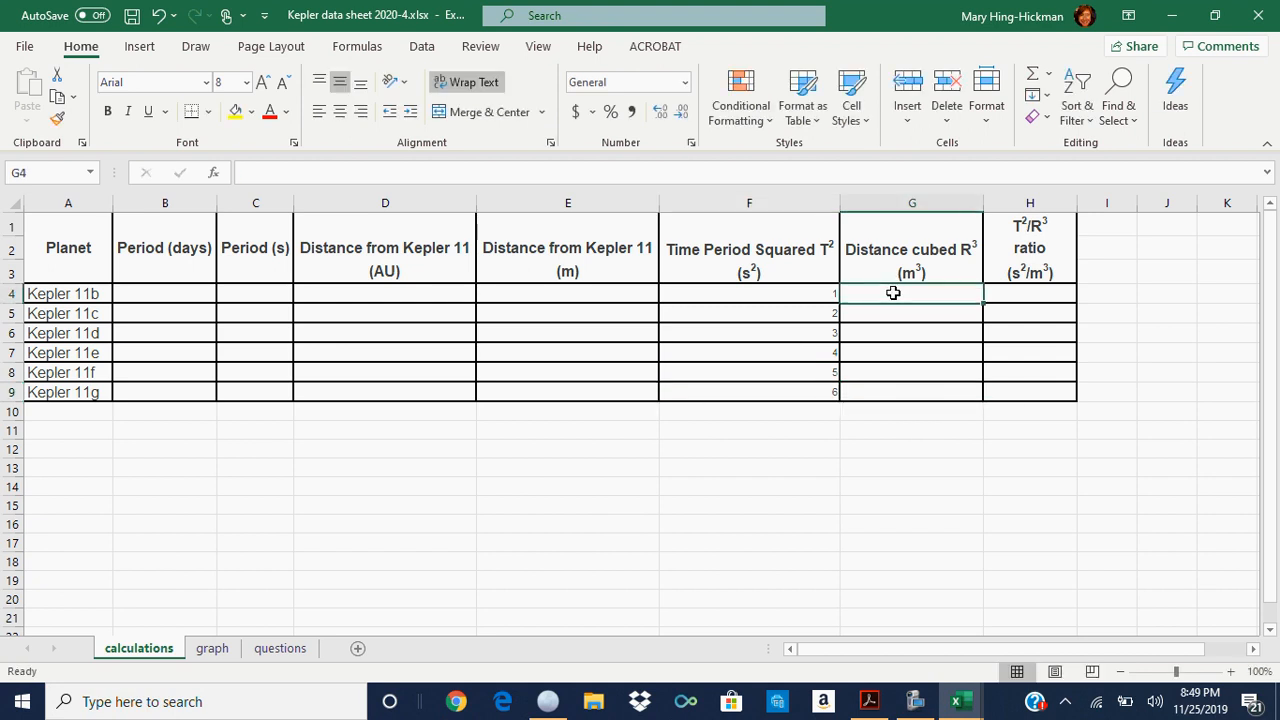
type("2")
key("Return")
type("3")
key("Return")
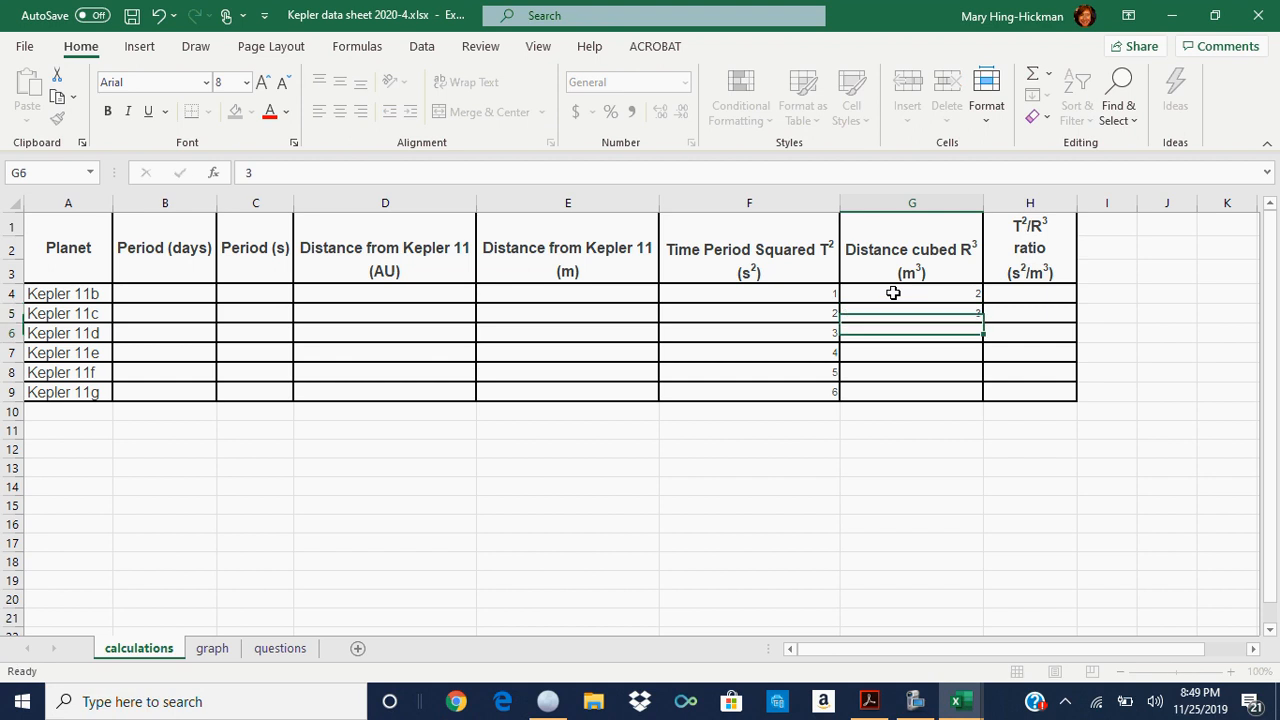
type("4")
key("Return")
type("5")
key("Return")
type("6")
key("Return")
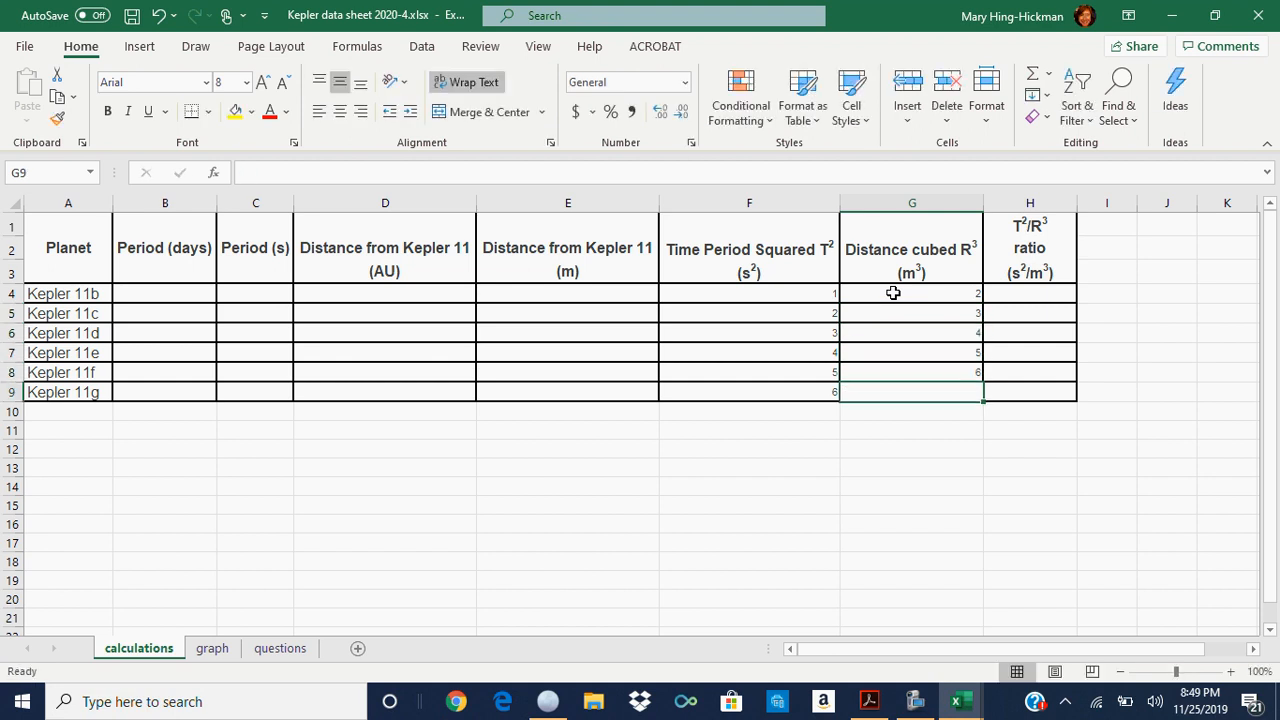
type("7")
key("Return")
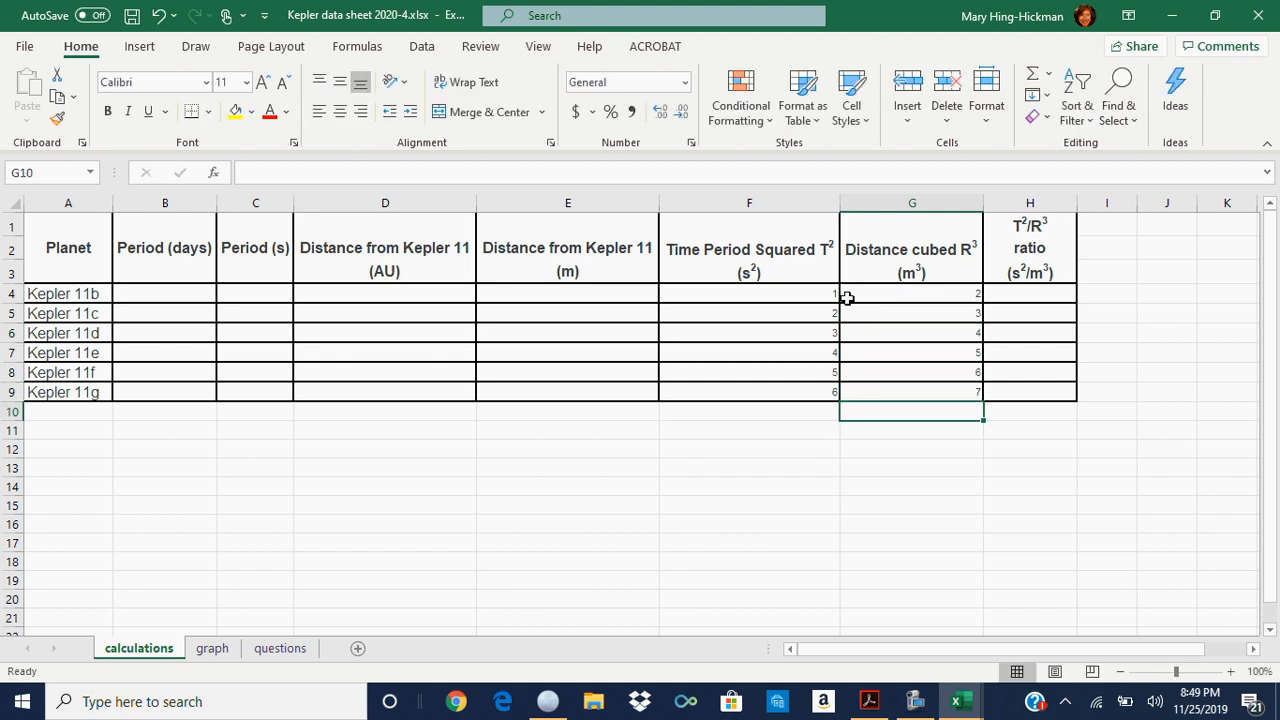
Check the plotted sample points on the graph sheet and examine the T²/R³ ratio cells for all six planets on the calculations sheet
left_click(213, 649)
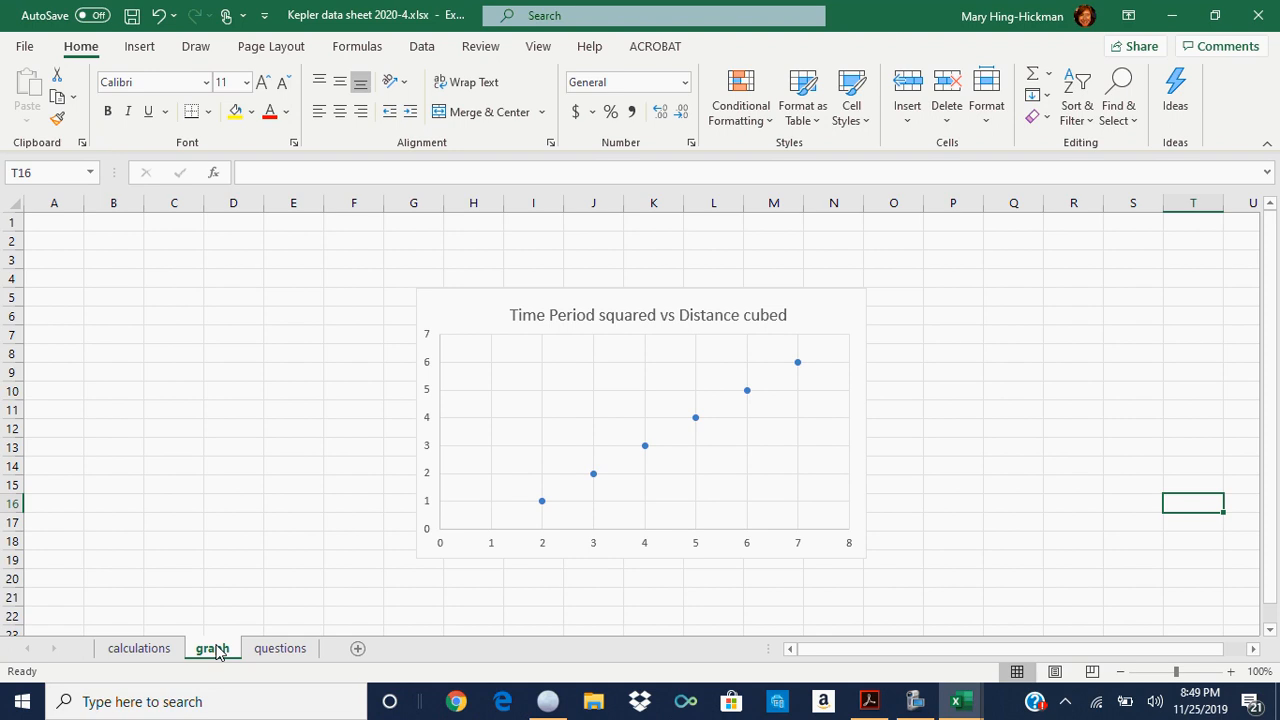
left_click(120, 648)
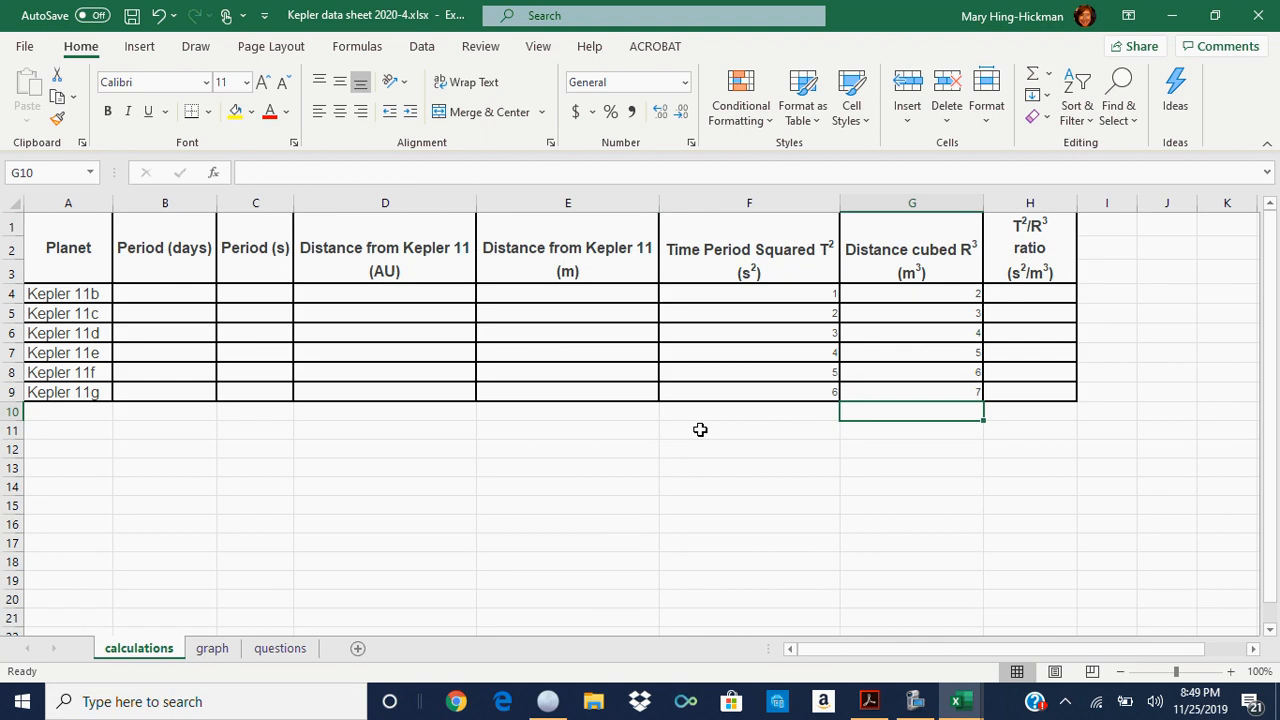
left_click_drag(1017, 293, 1020, 392)
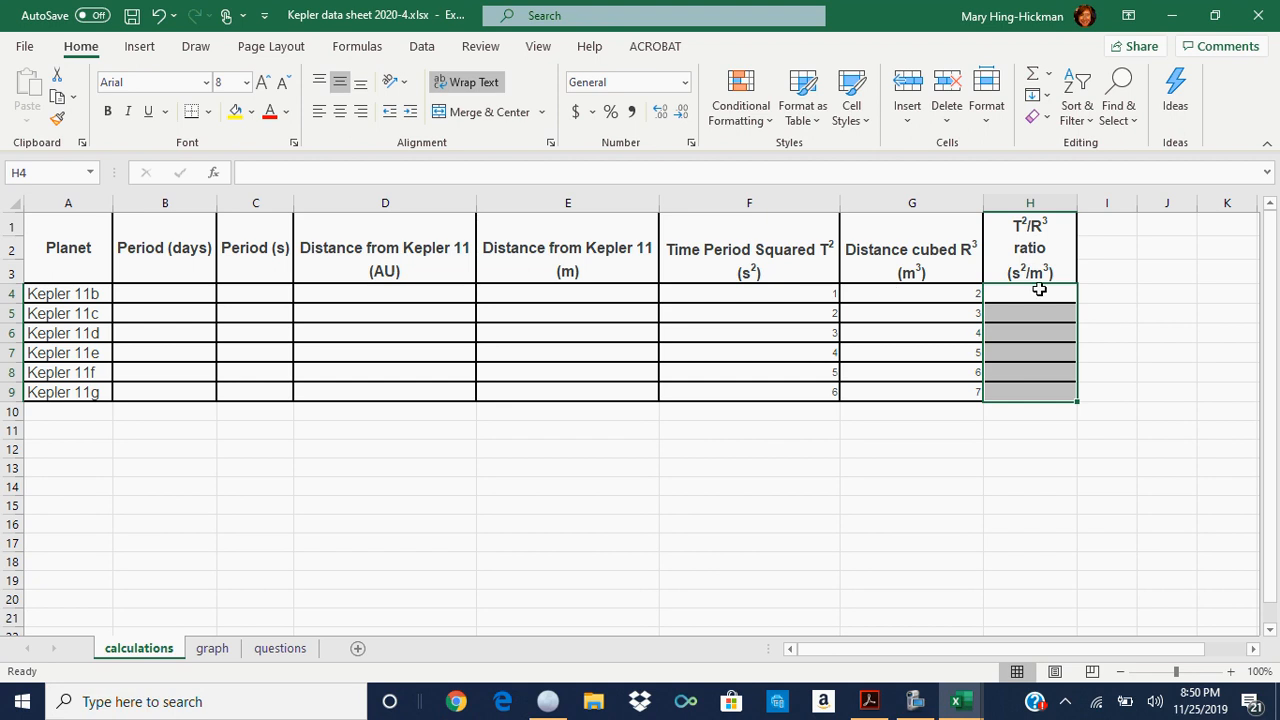
left_click_drag(1037, 289, 1031, 391)
left_click_drag(1023, 294, 1020, 390)
Add a linear trendline to the Time Period squared vs Distance cubed chart through the detailed trendline options
left_click(212, 648)
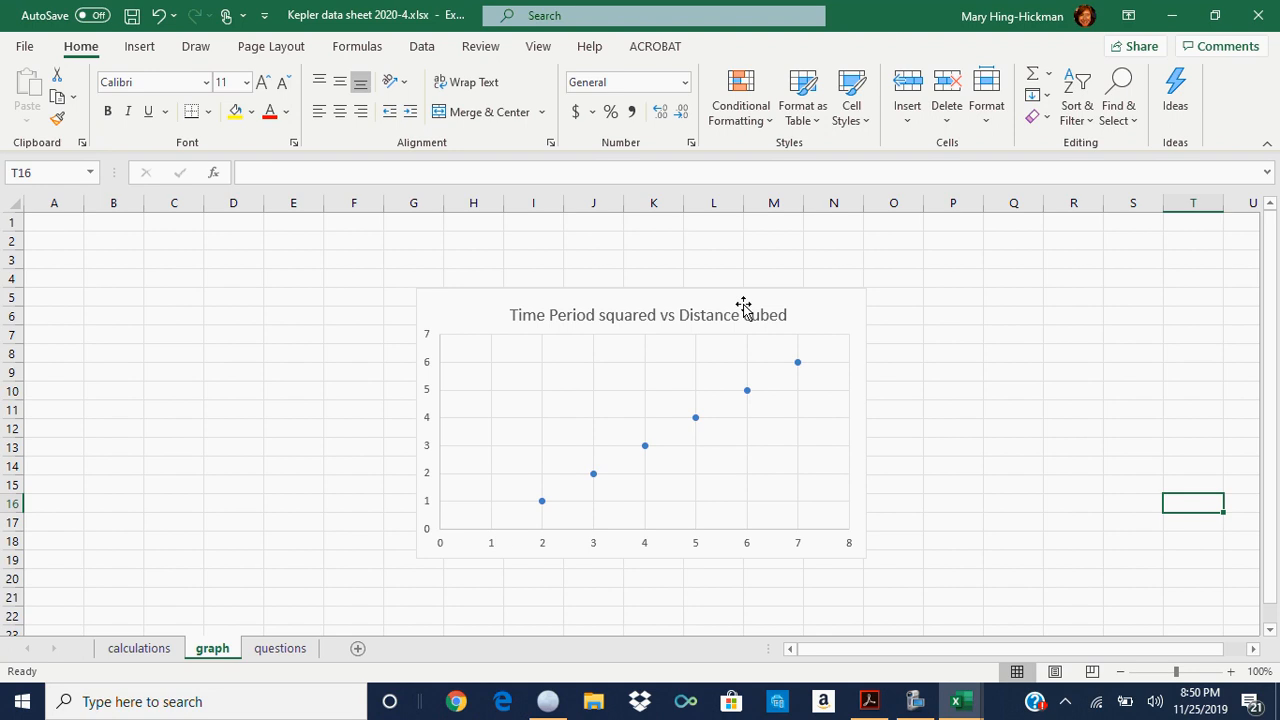
left_click(740, 393)
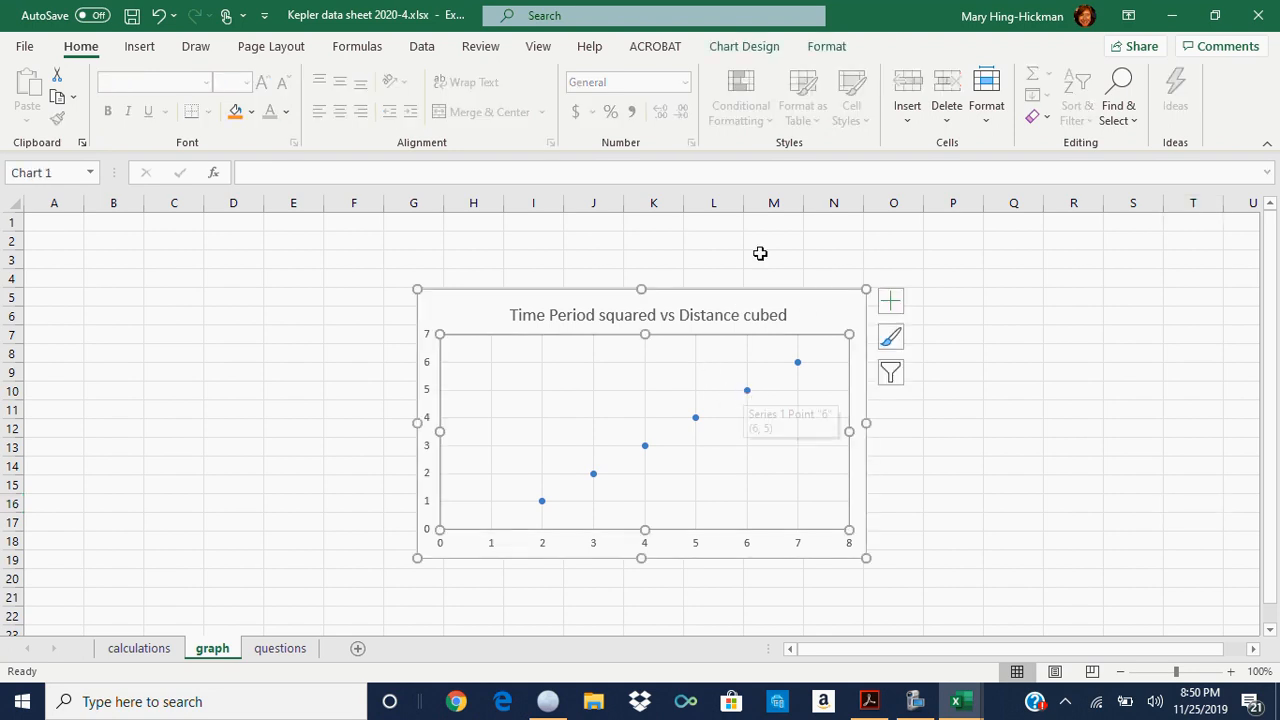
left_click(744, 48)
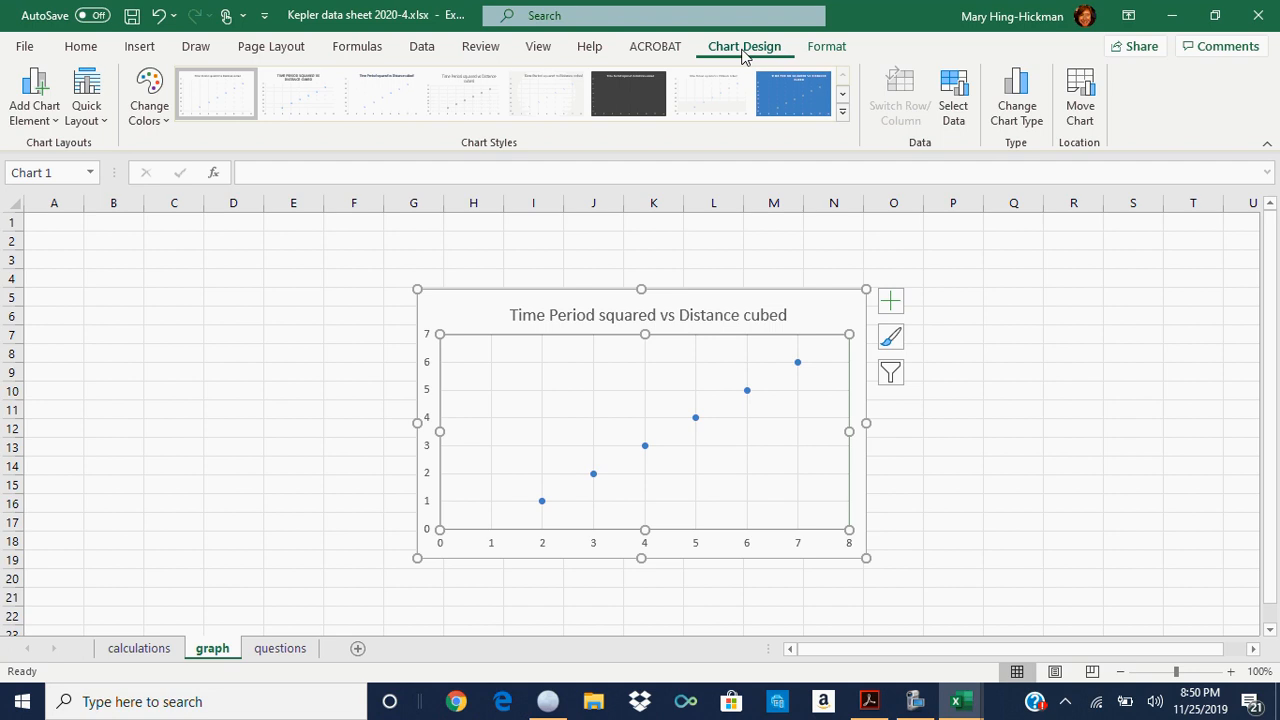
left_click(40, 120)
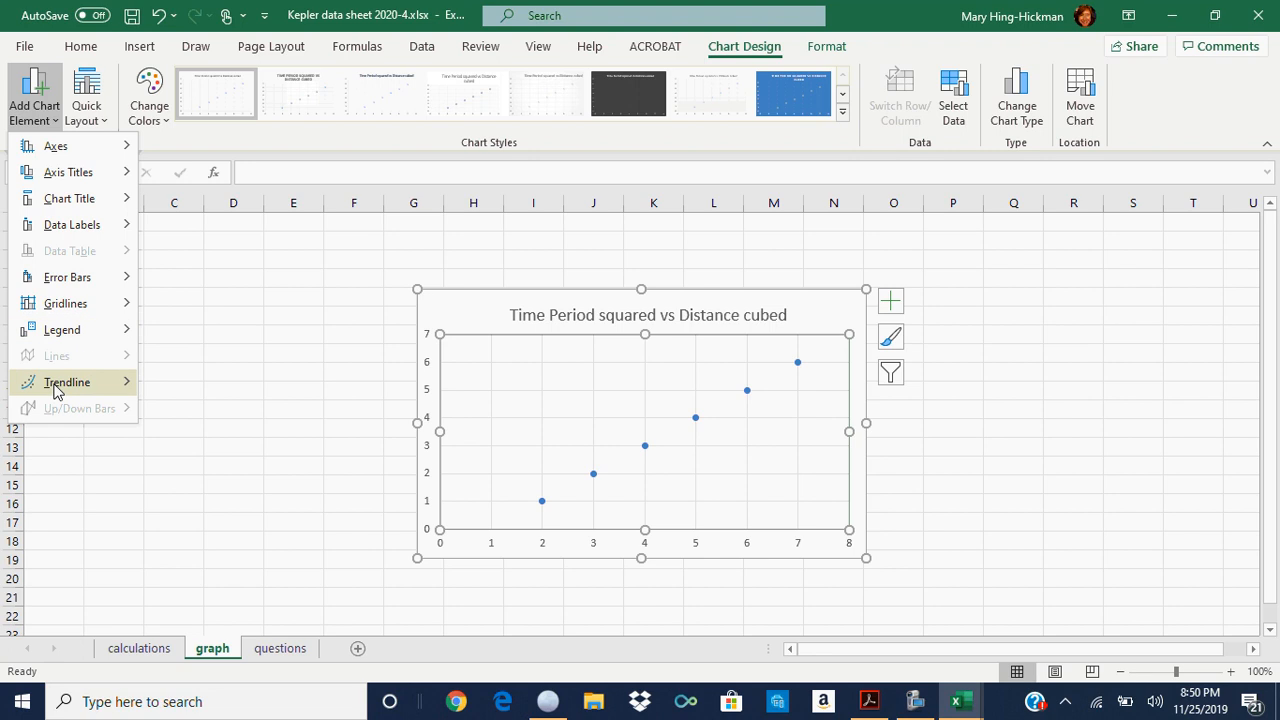
mouse_move(55, 390)
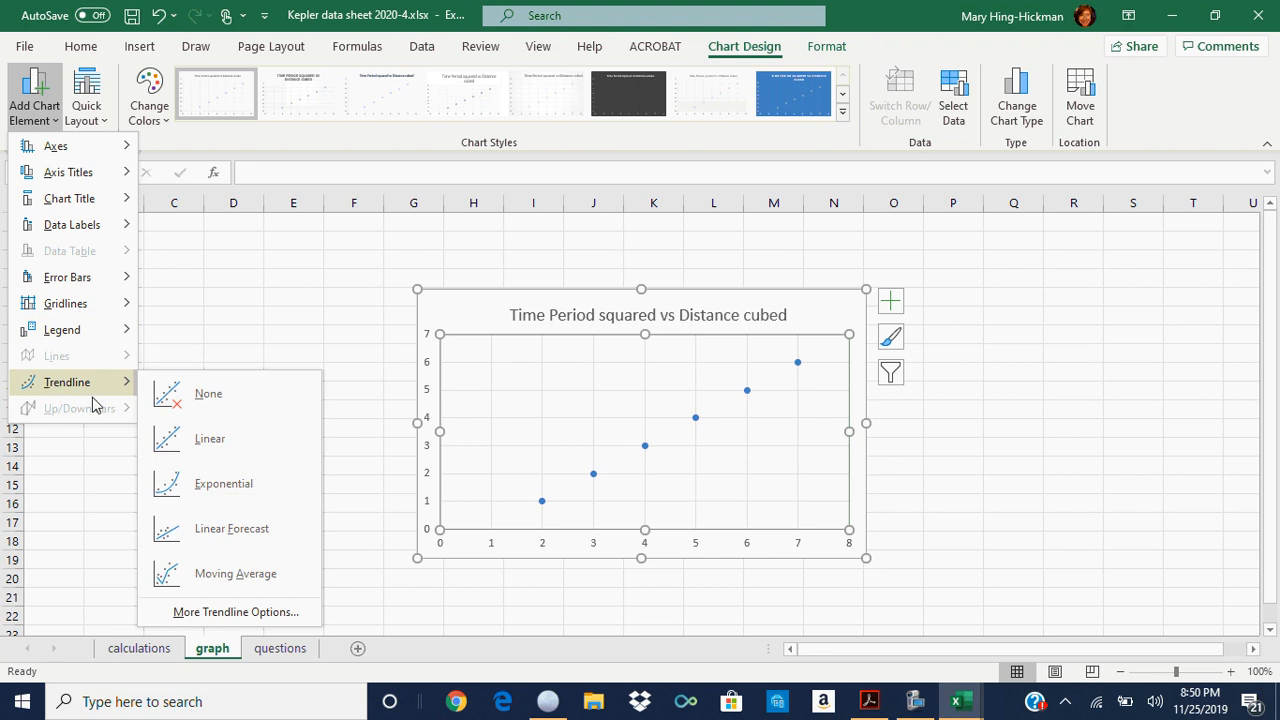
left_click(195, 613)
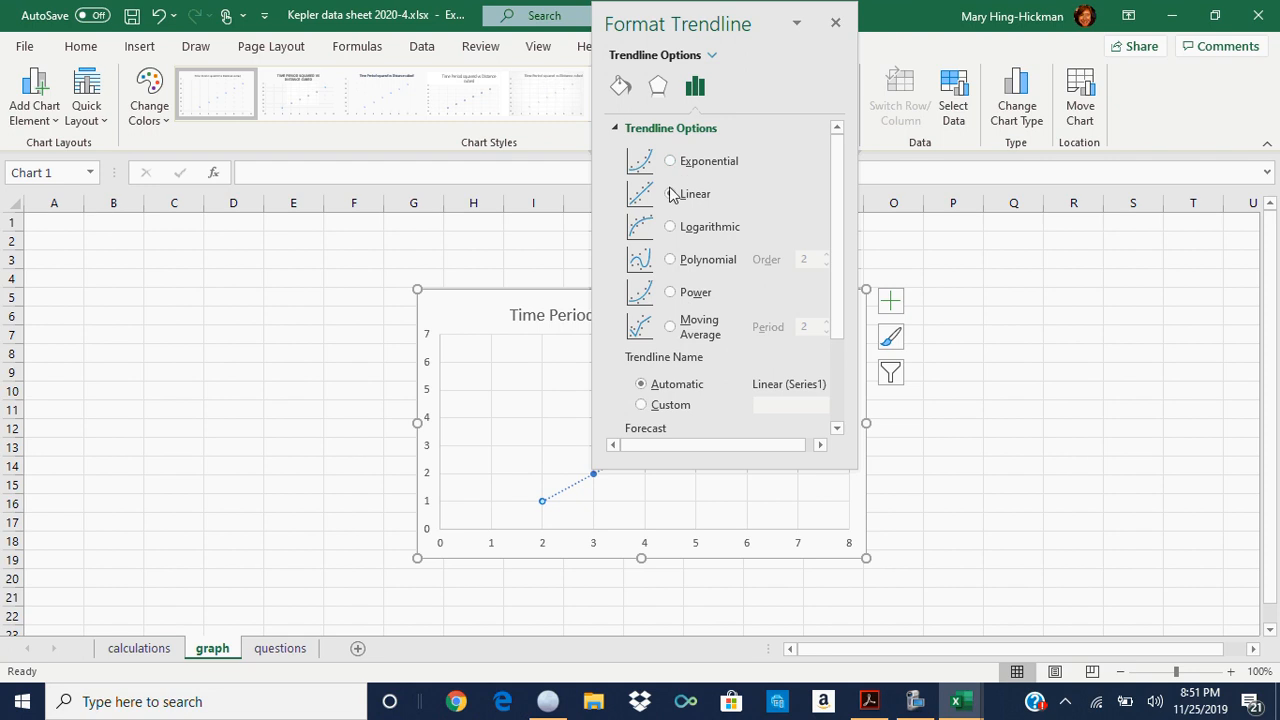
Display the trendline's equation and R-squared value on the chart and move their label to the plot's upper-left area, clear of the line
left_click_drag(843, 194, 849, 336)
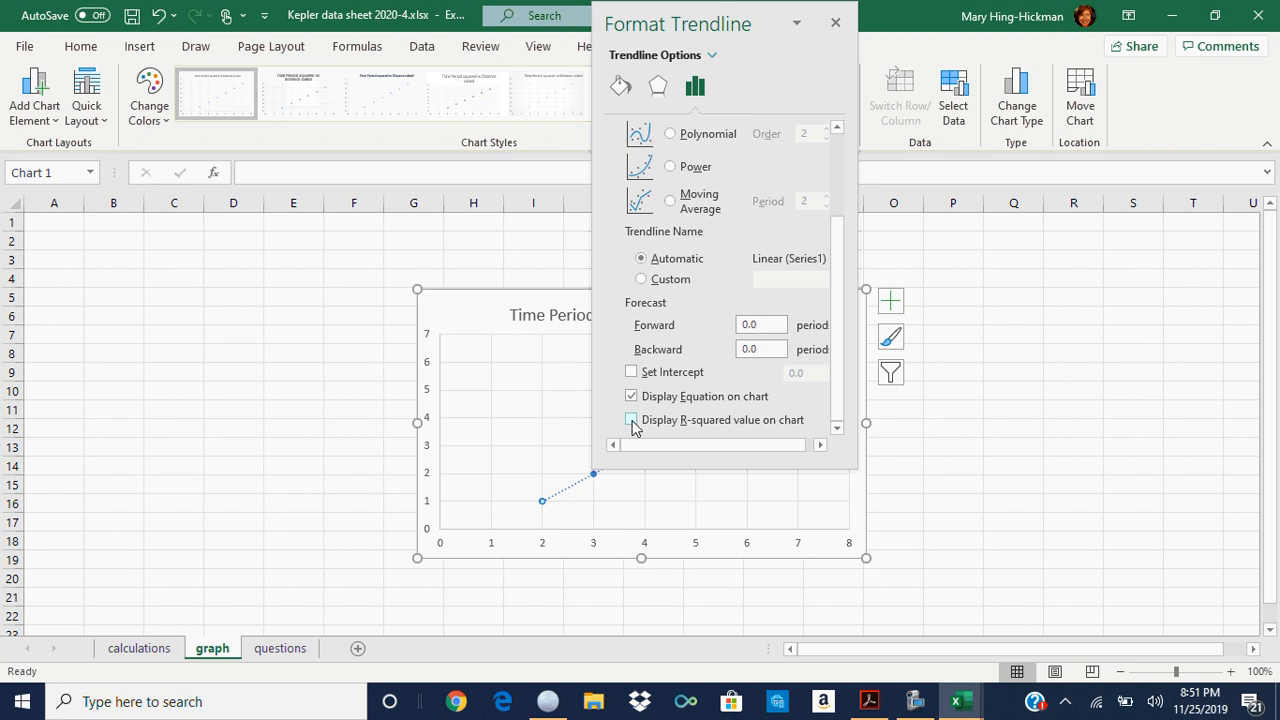
left_click(631, 421)
left_click(835, 22)
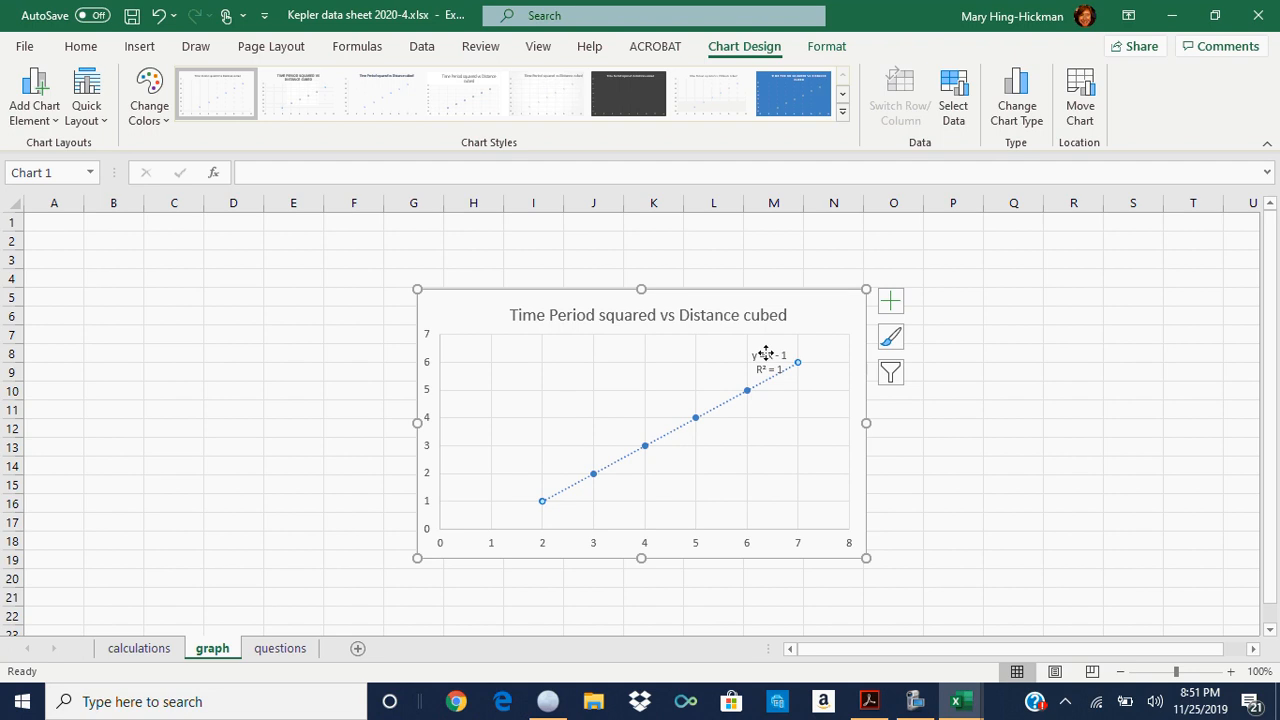
left_click_drag(766, 350, 566, 345)
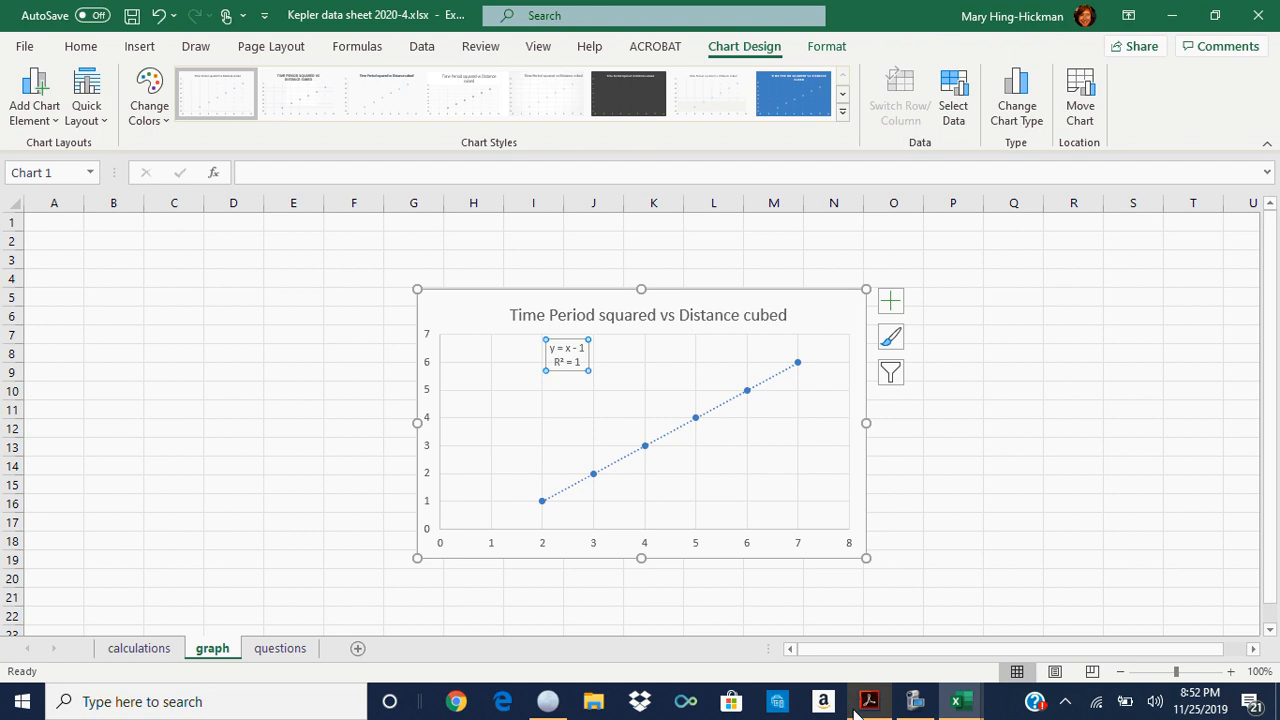
left_click(913, 706)
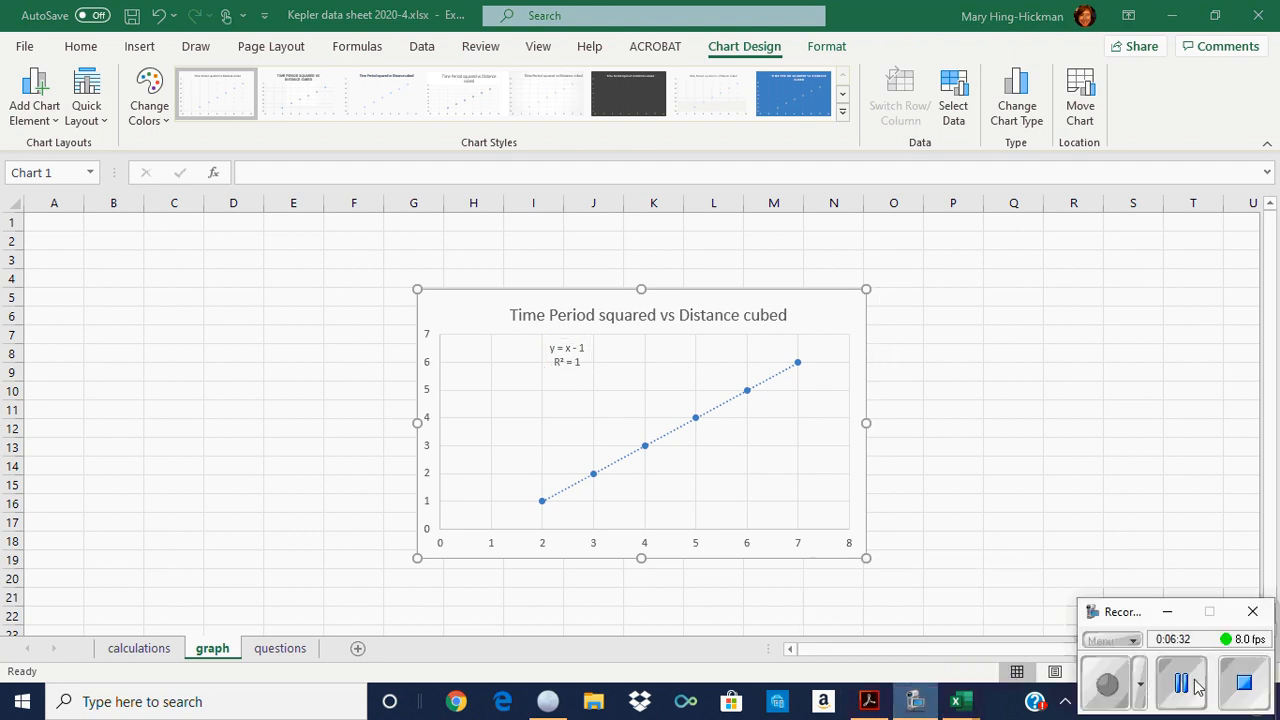